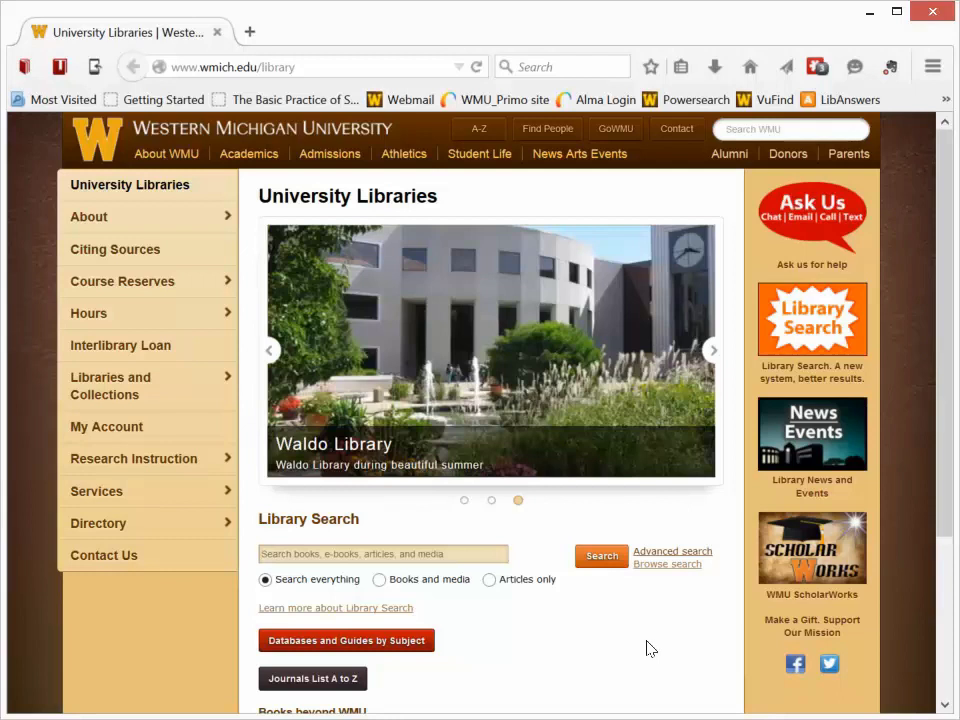
Step: Try the Books and media and Articles only search scopes, returning to Search everything
click(360, 554)
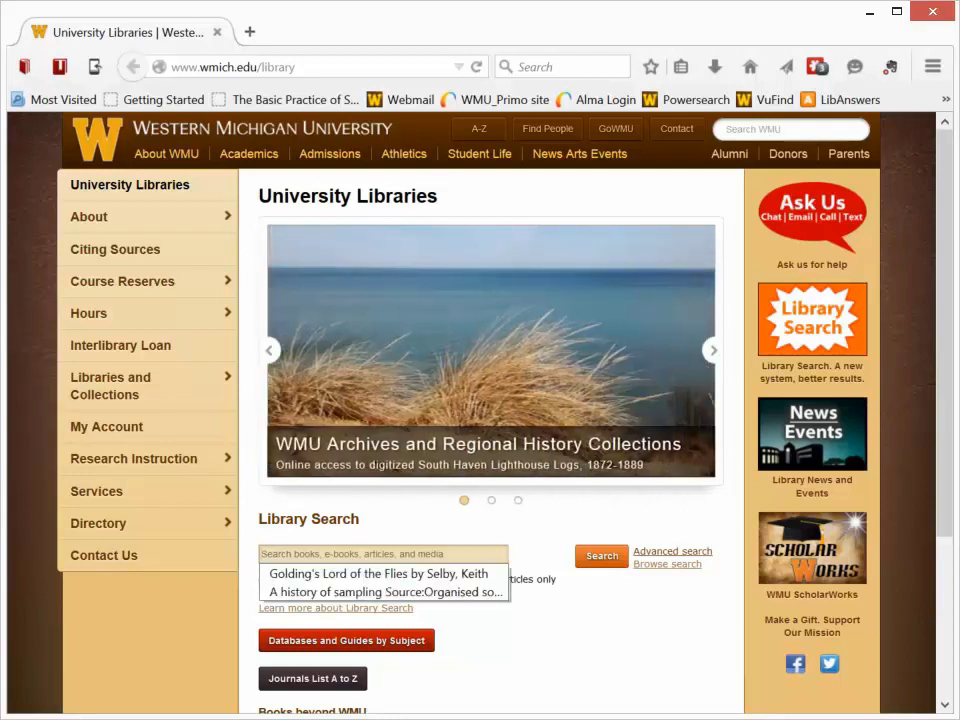
click(523, 557)
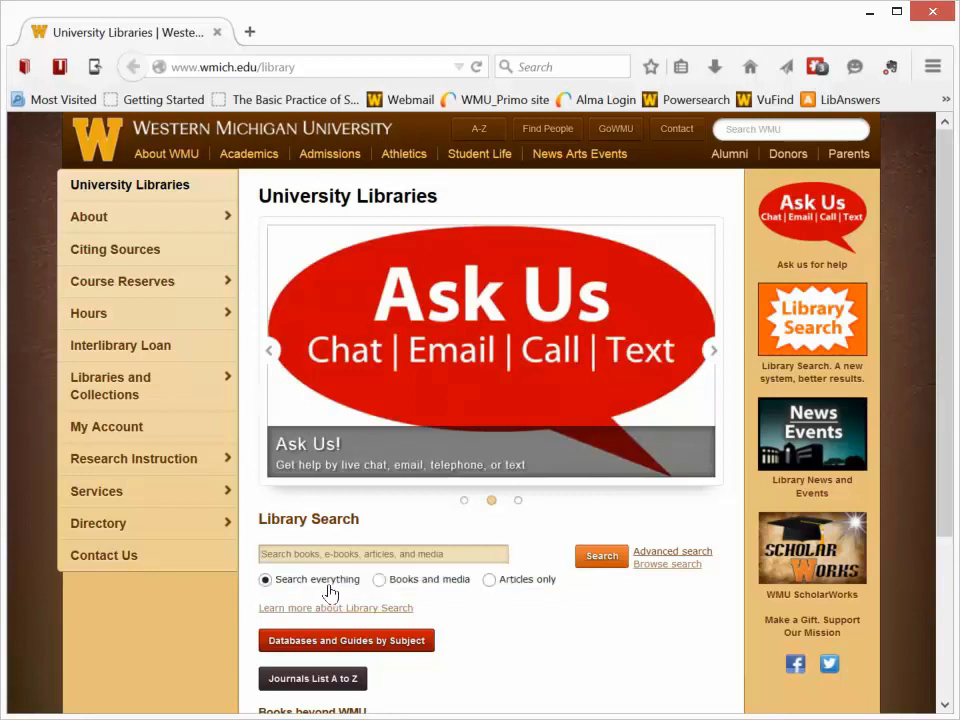
click(381, 582)
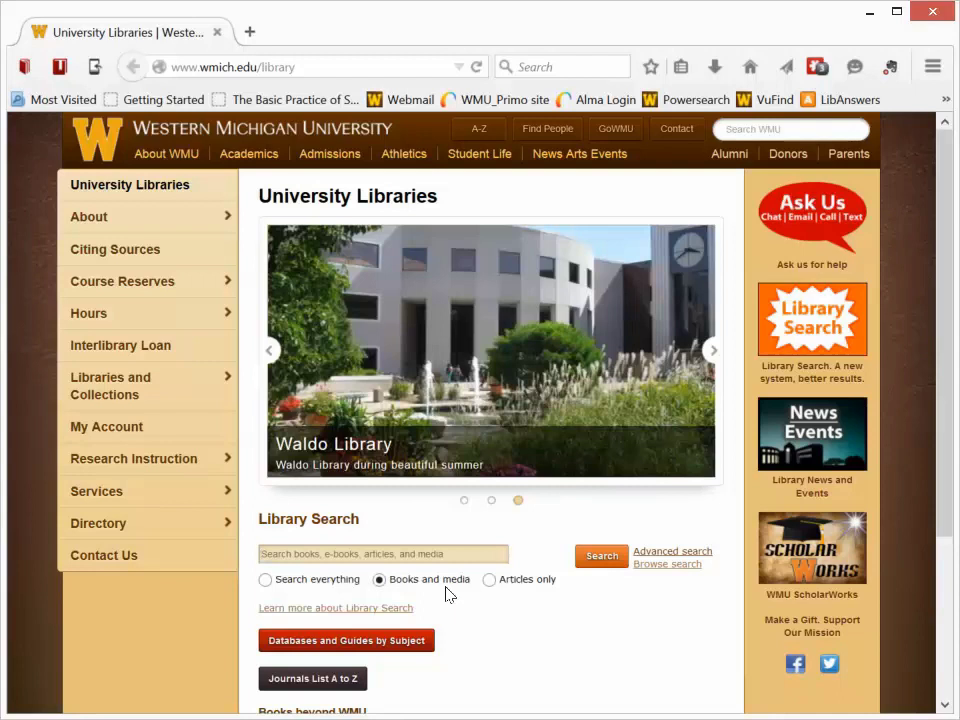
click(489, 580)
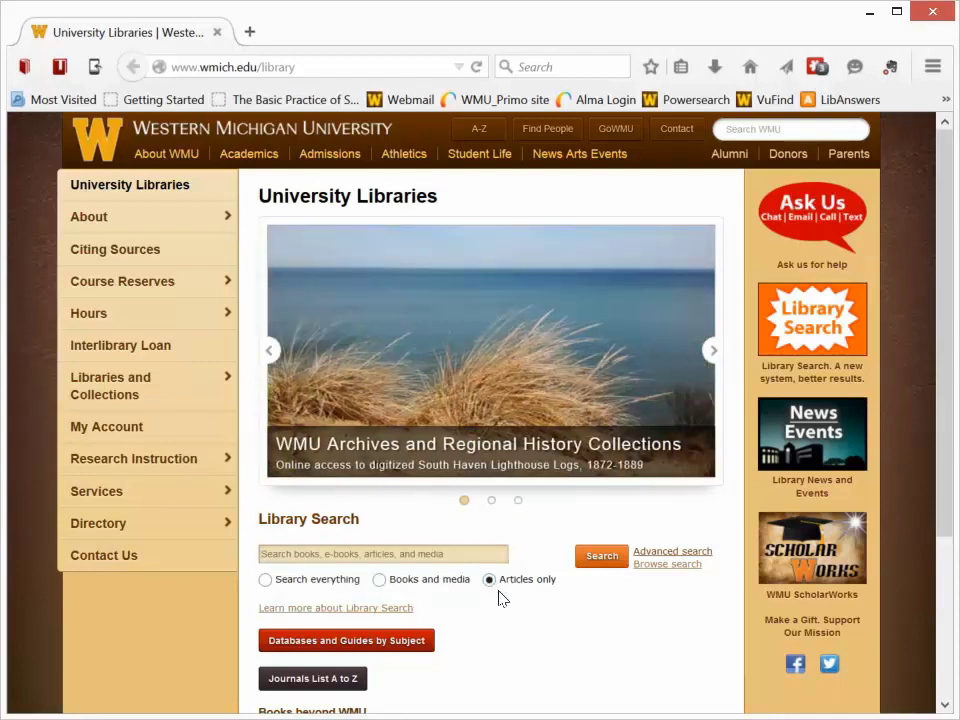
click(266, 582)
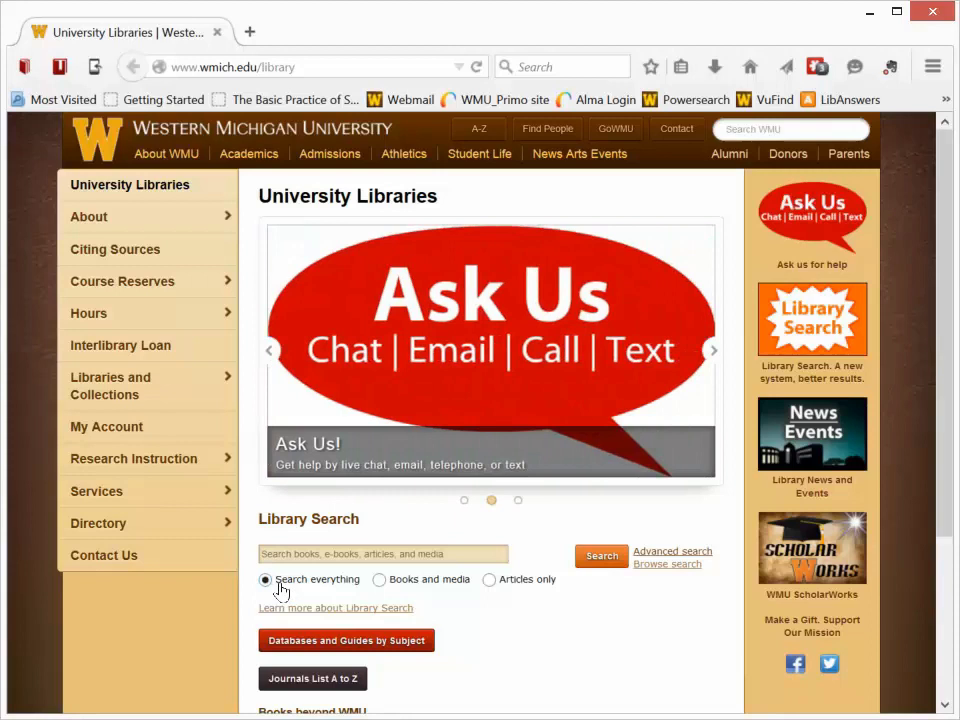
Step: Run a library search for "tropical forests" across everything
click(321, 556)
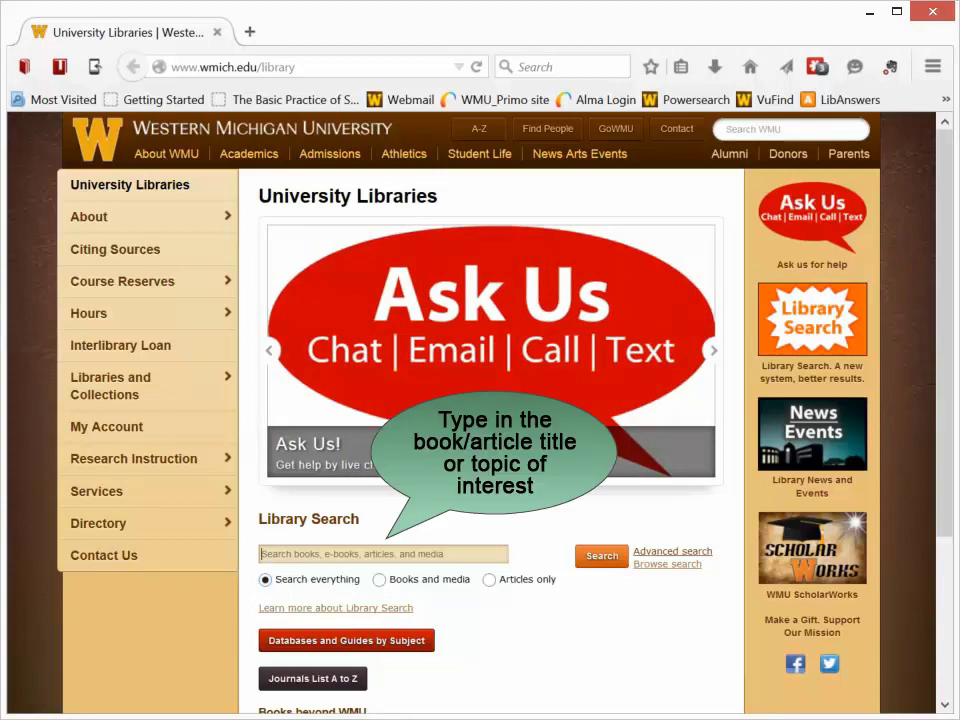
text(t)
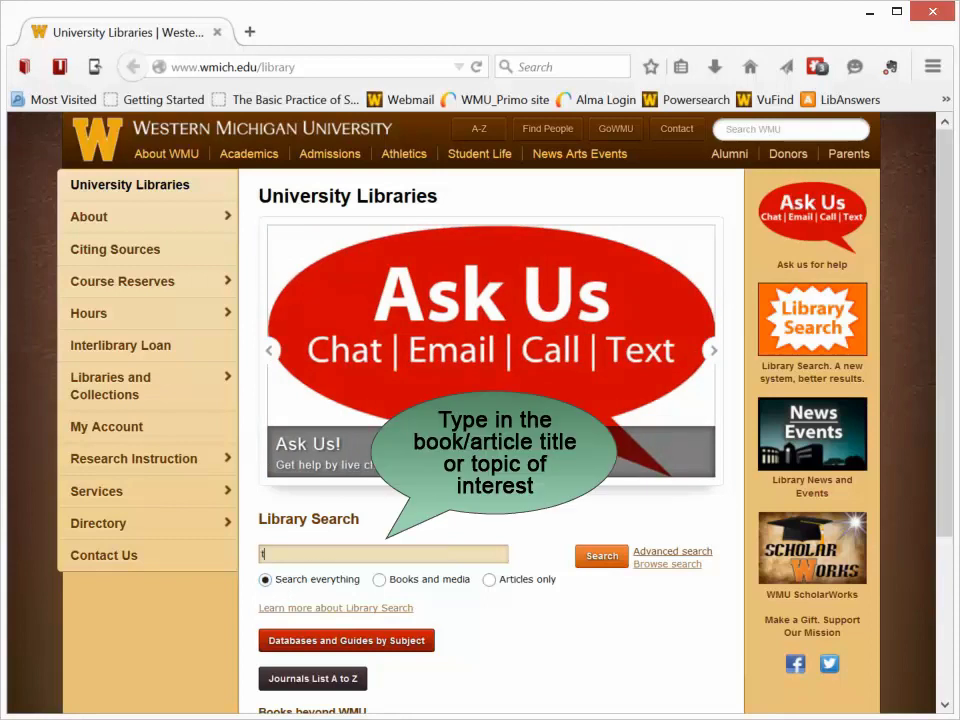
text(ropical)
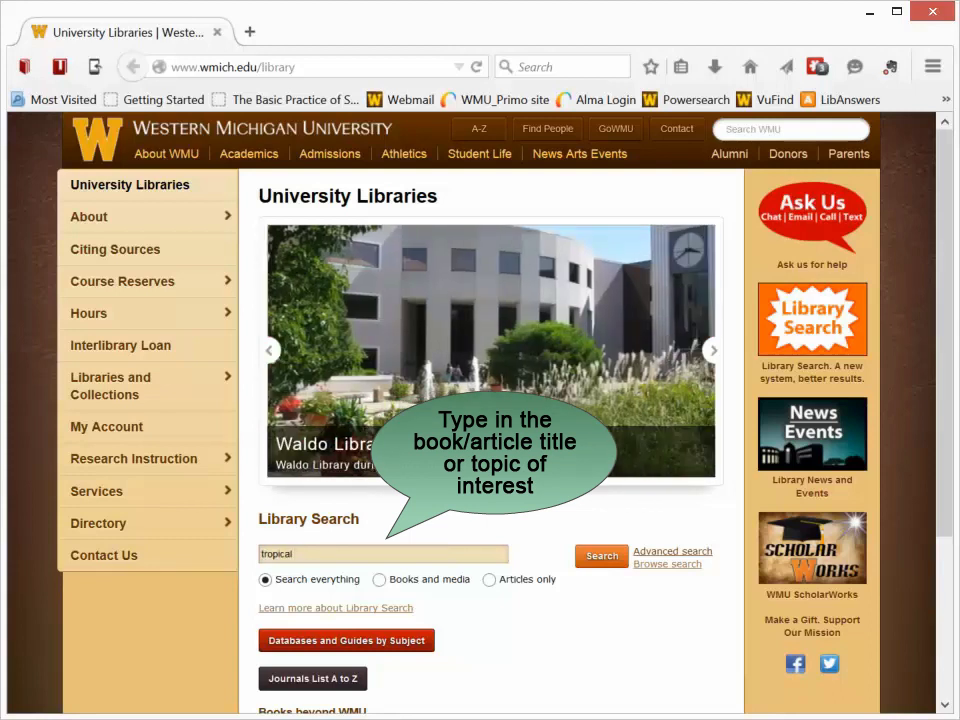
text( forests)
click(592, 566)
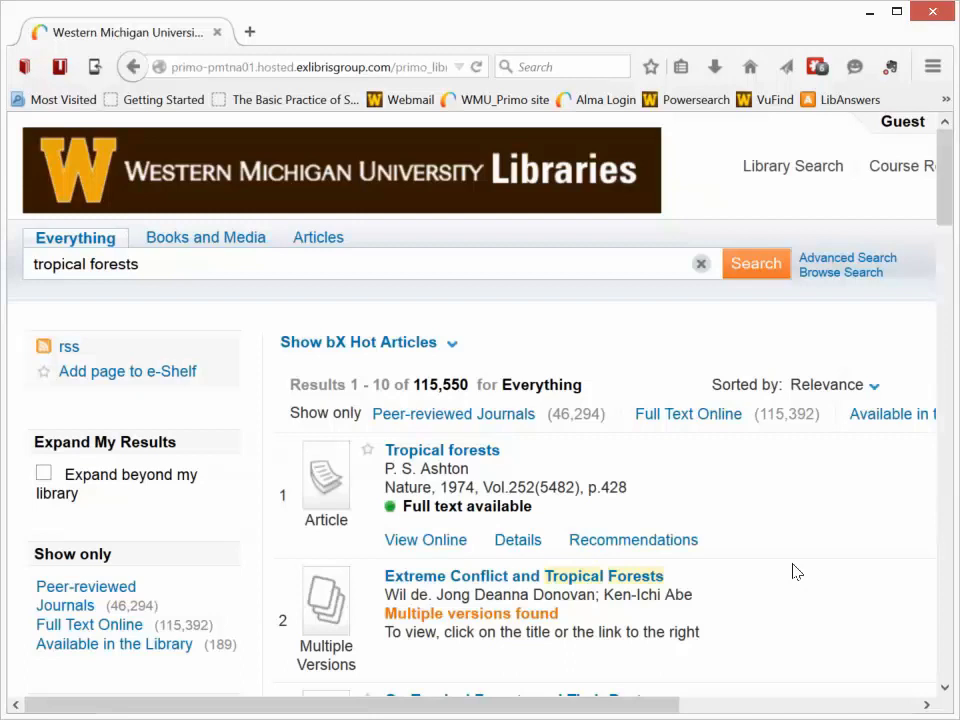
Step: Browse the search results and check the online viewing options of the first article, "Tropical forests"
key(ctrl+minus)
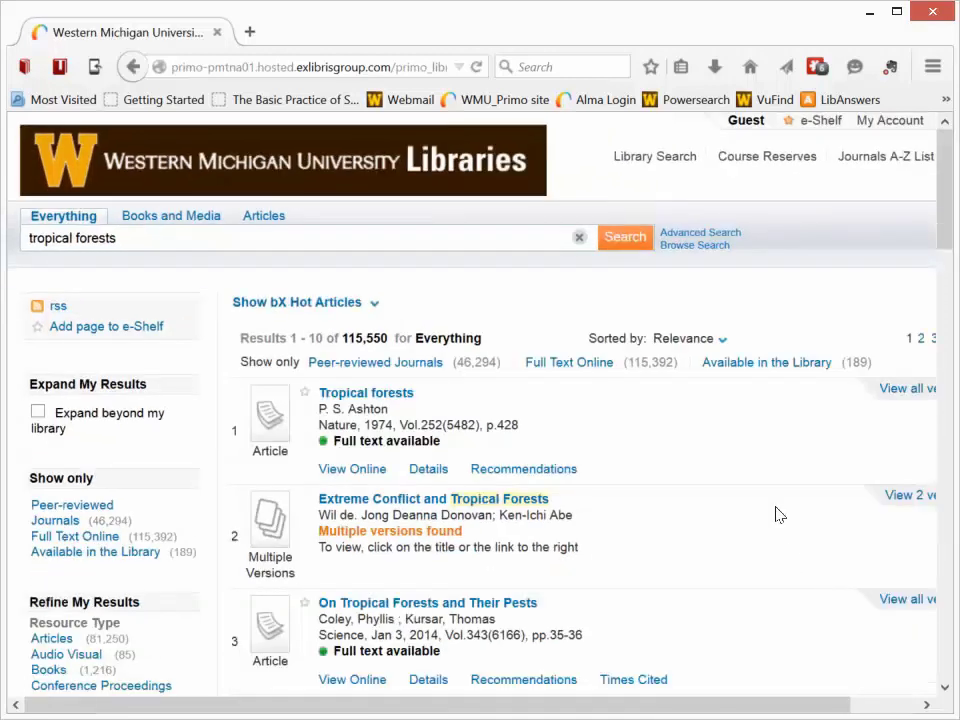
scroll(778, 515, down, 6)
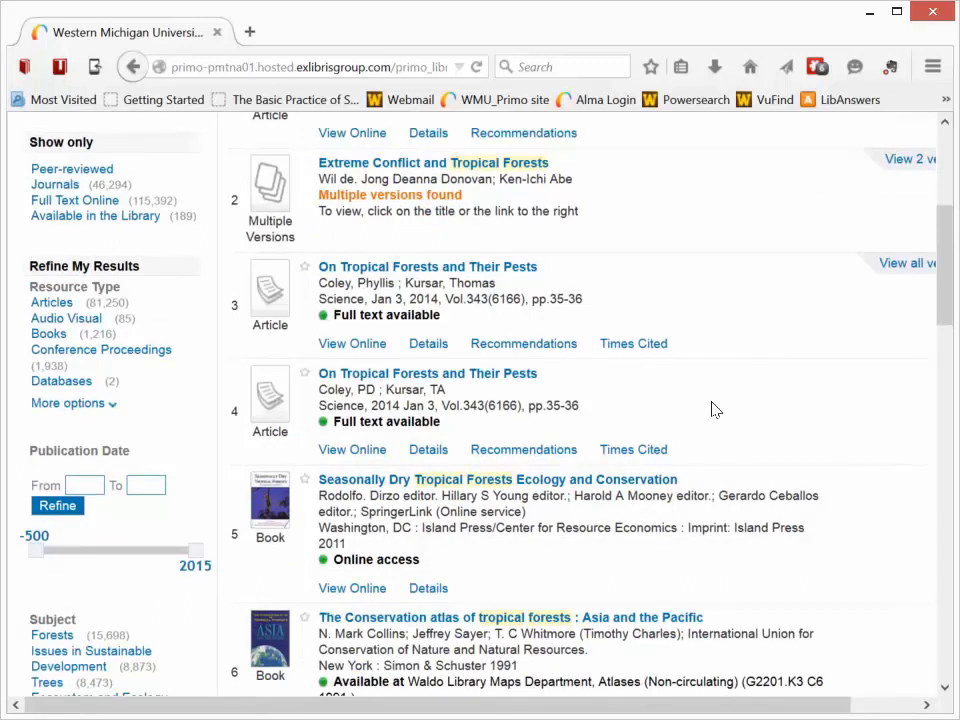
scroll(712, 409, up, 4)
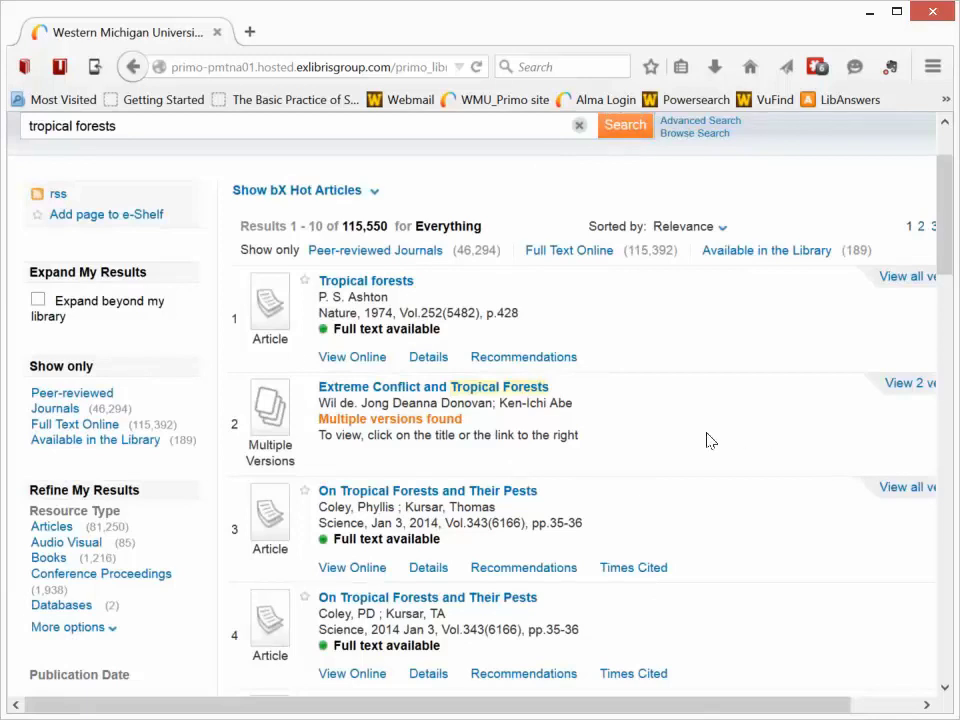
scroll(707, 439, down, 8)
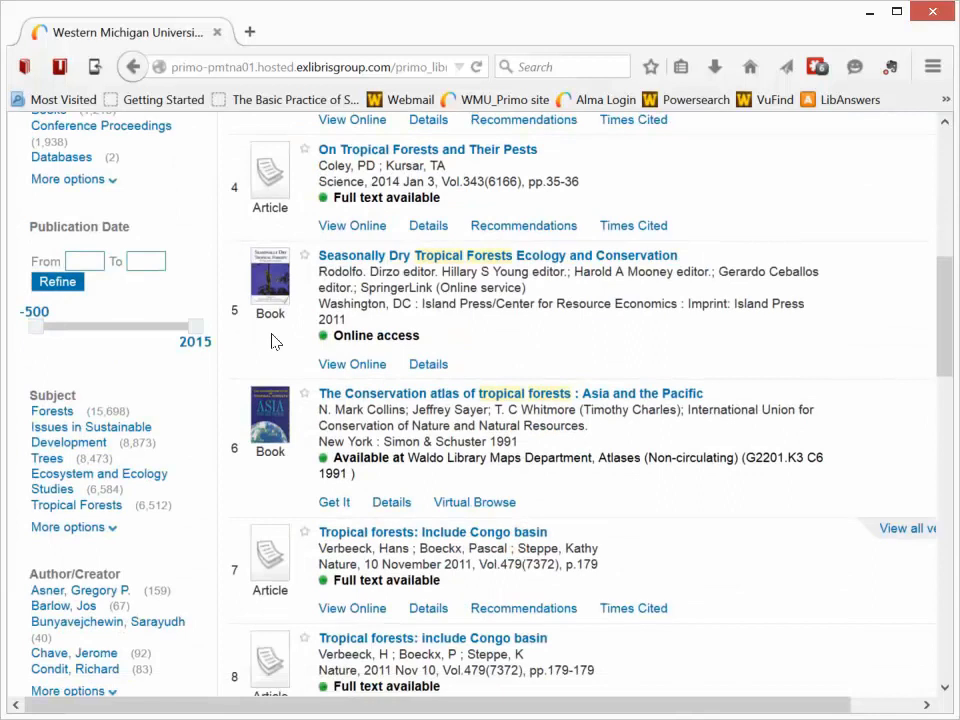
scroll(618, 403, up, 6)
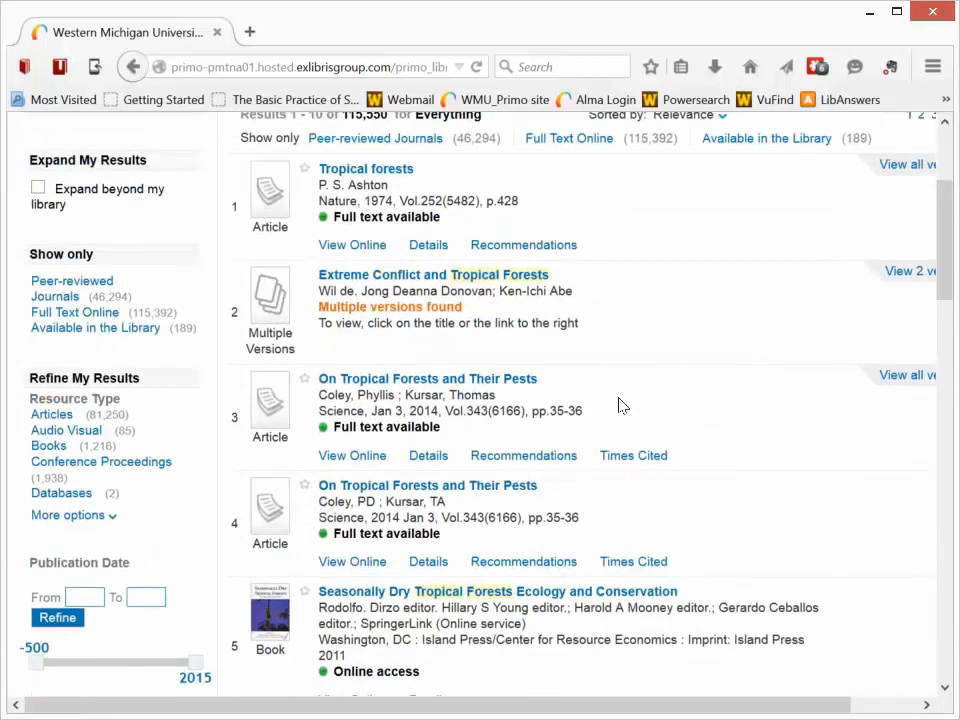
scroll(480, 422, up, 4)
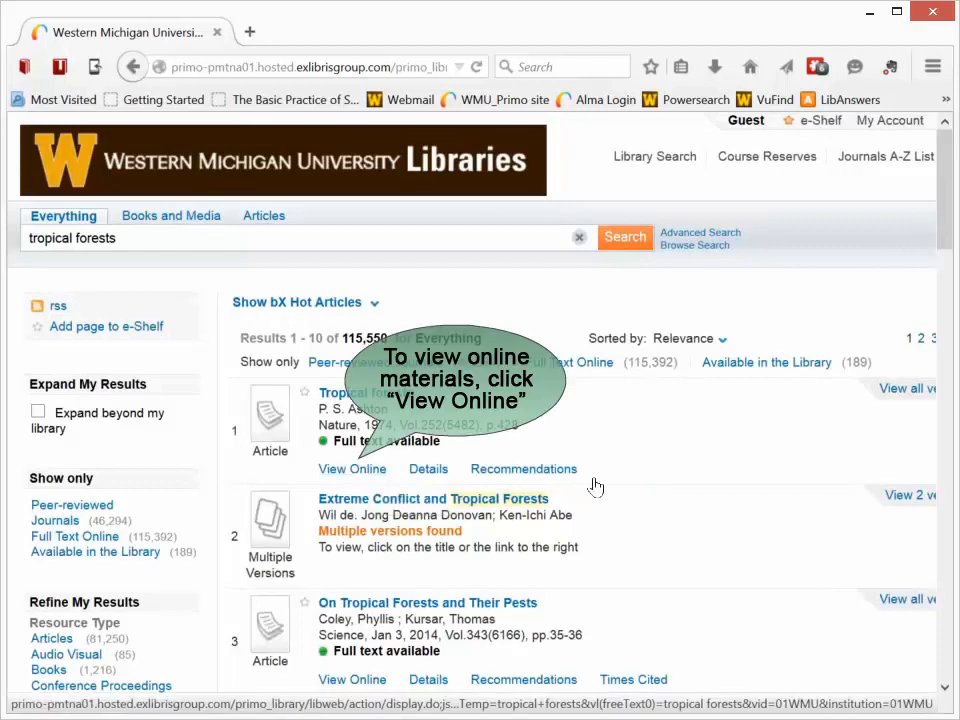
click(355, 469)
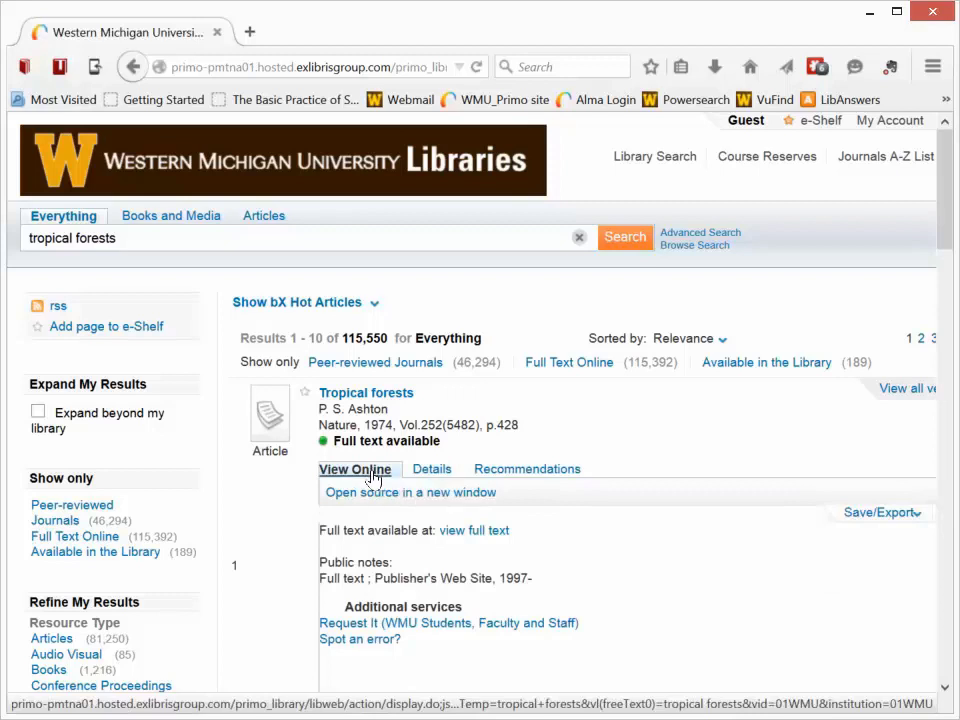
click(370, 472)
Step: Highlight the call number of "The Conservation atlas of tropical forests : Asia and the Pacific" and check its Get It location details
scroll(600, 455, down, 4)
scroll(660, 465, down, 5)
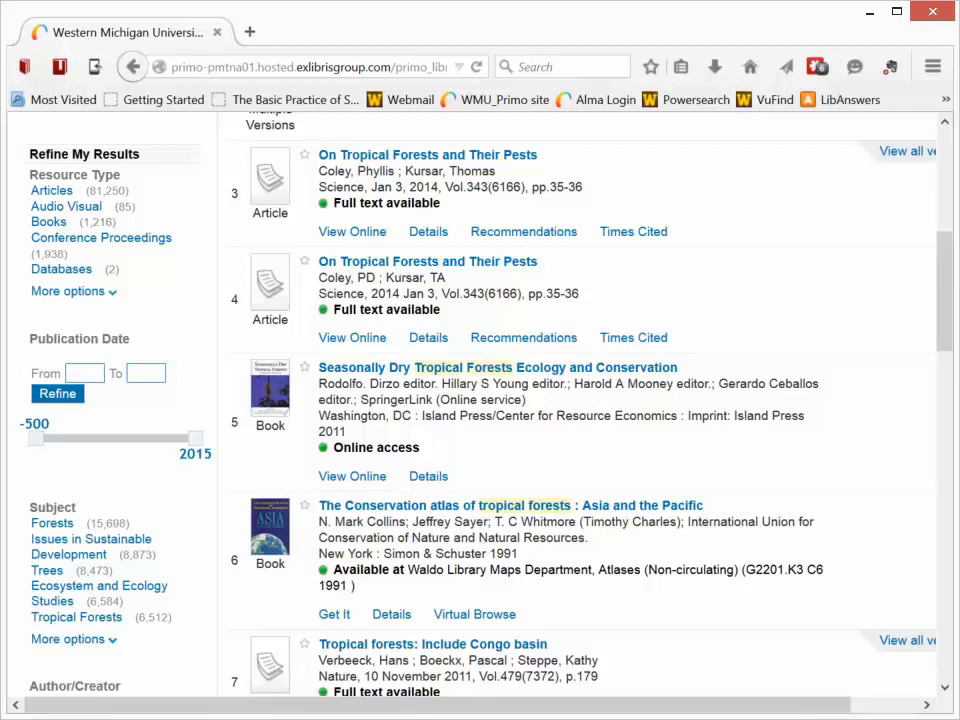
drag(745, 569, 833, 577)
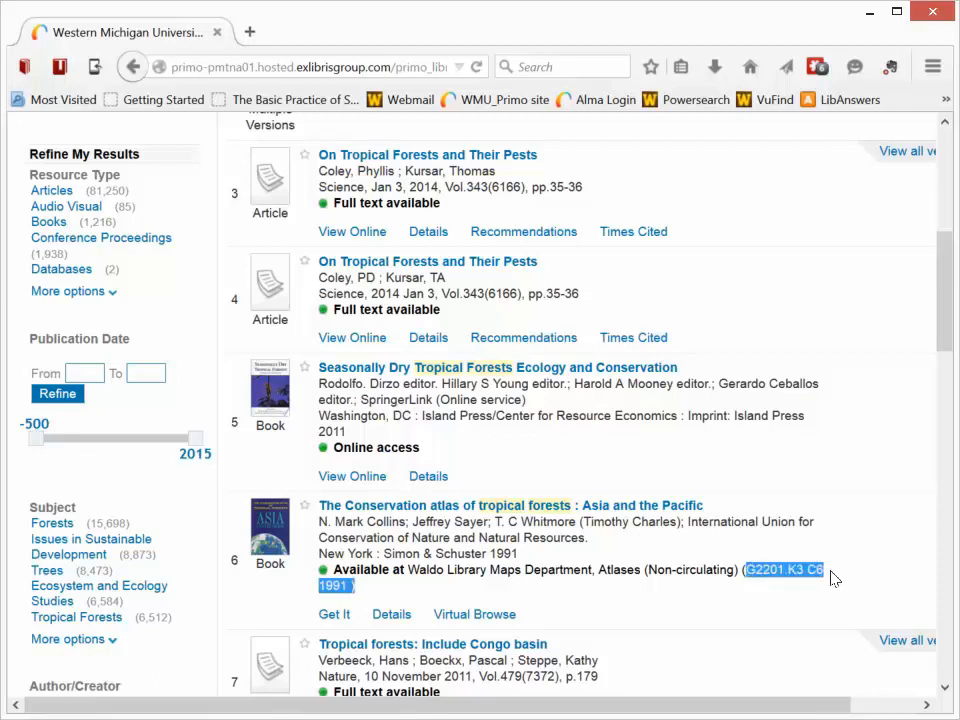
click(776, 598)
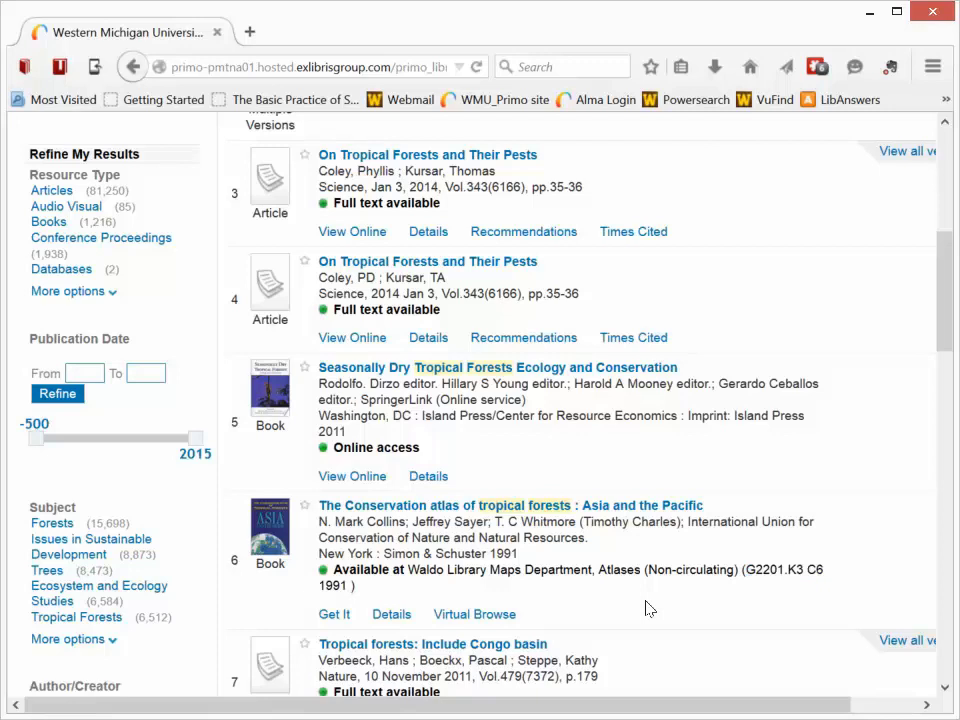
click(334, 615)
scroll(681, 583, down, 4)
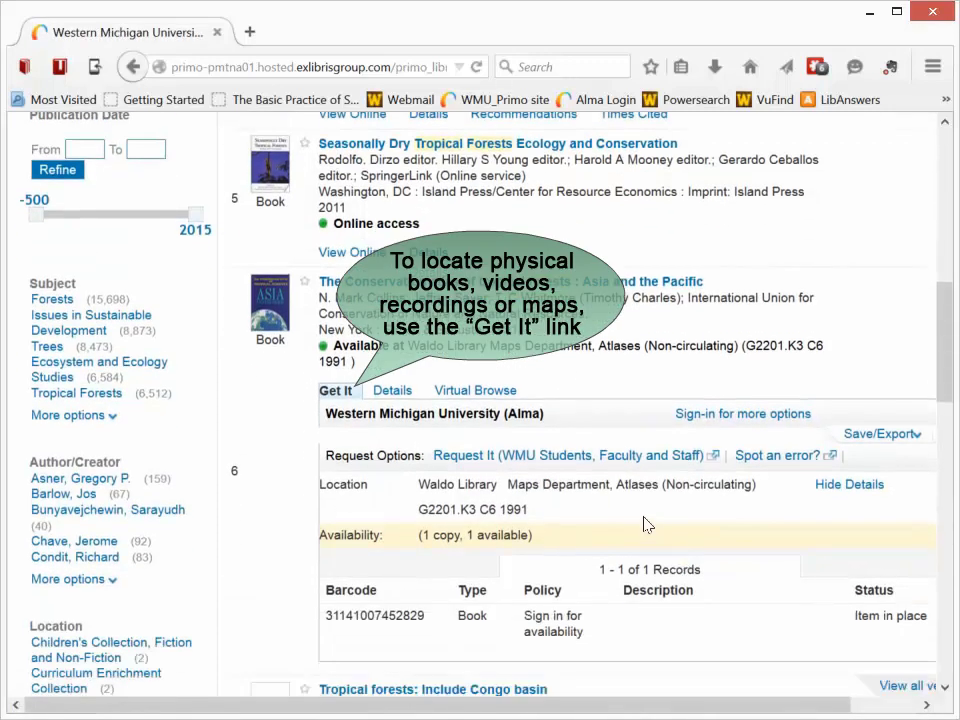
click(334, 390)
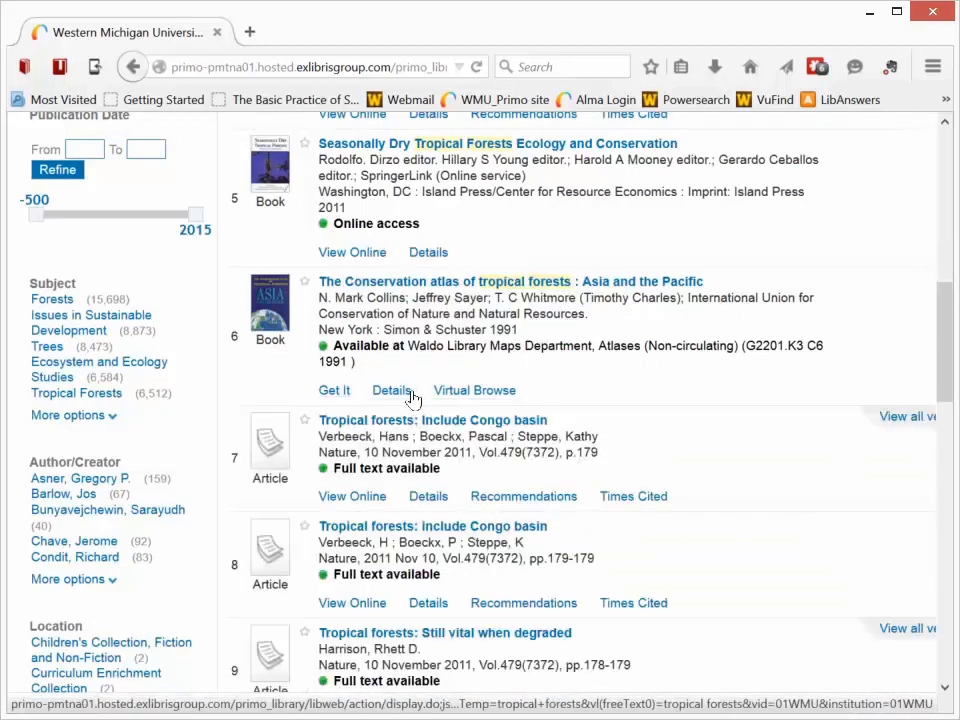
Step: Refine the tropical forests results to publication dates from 2015 to 2015
scroll(437, 398, up, 10)
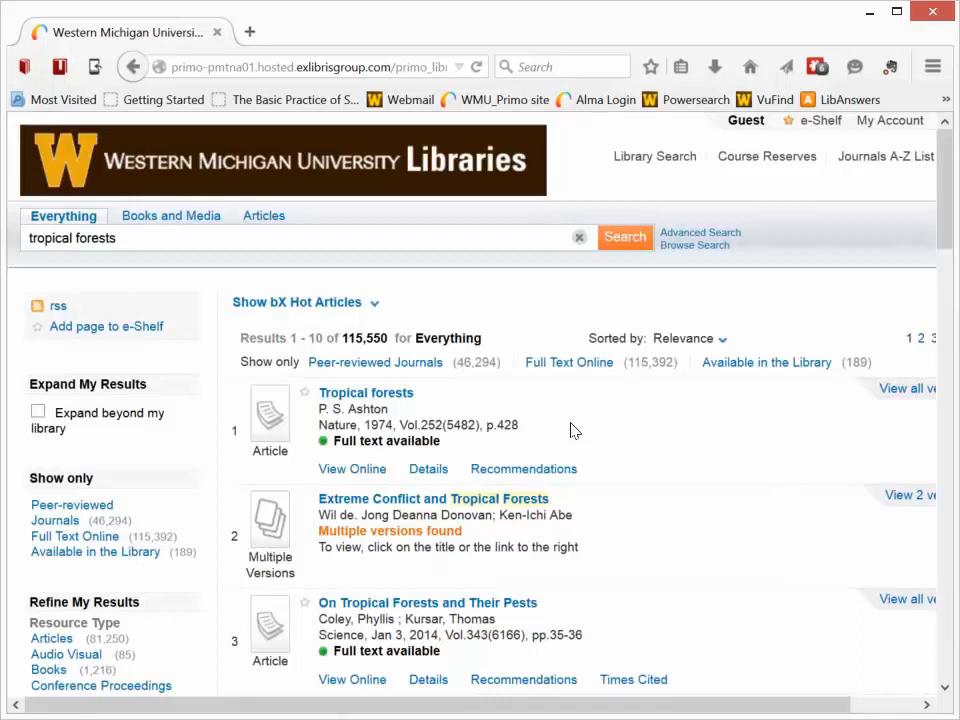
scroll(570, 431, down, 2)
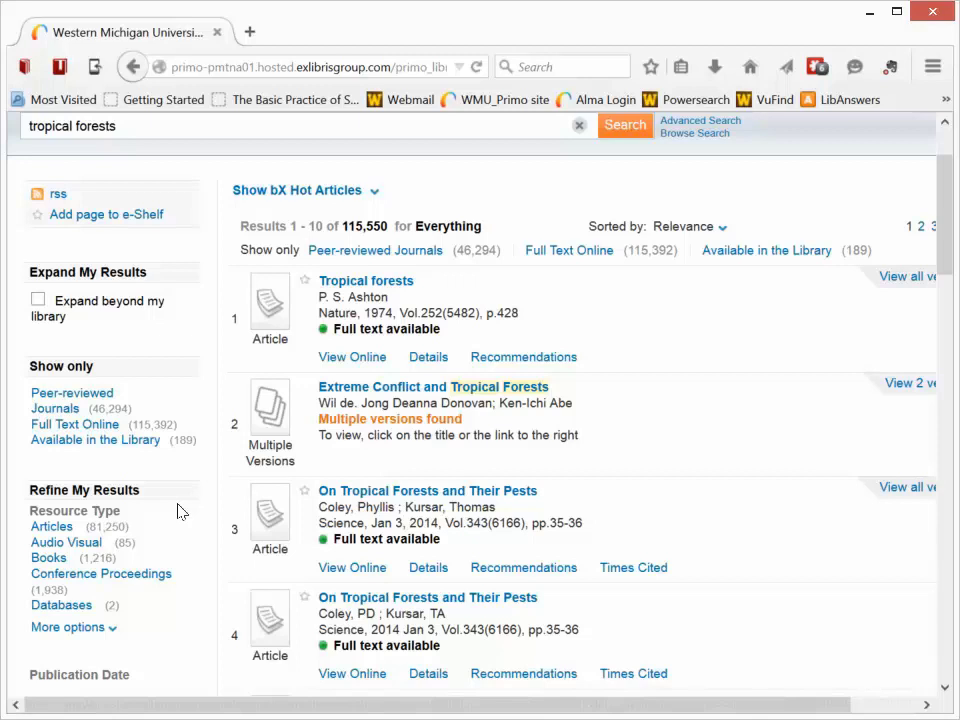
scroll(177, 512, down, 2)
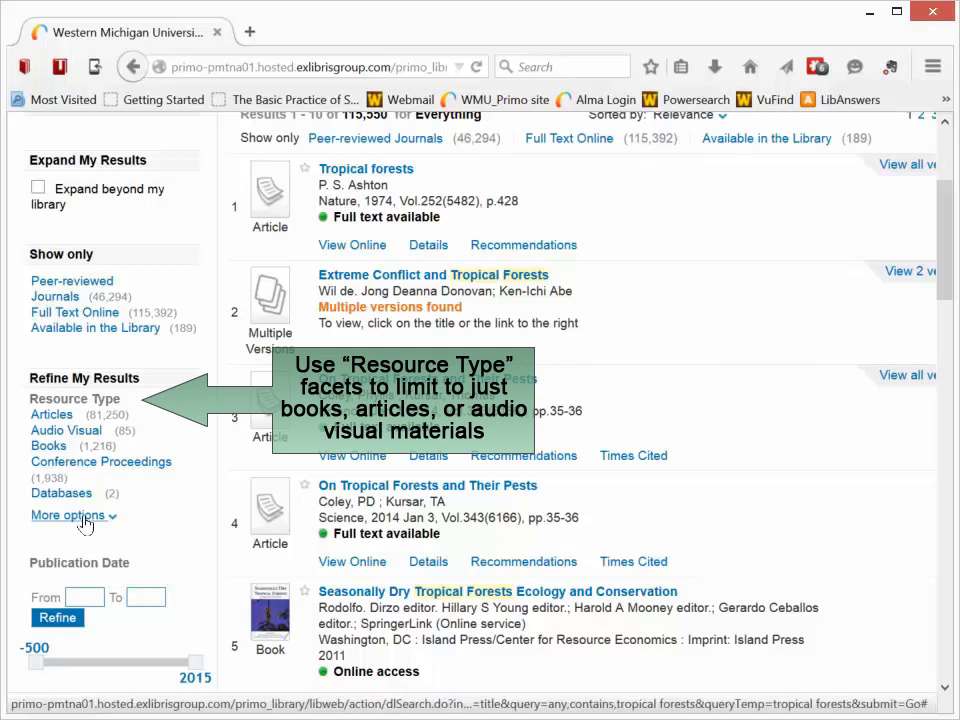
scroll(163, 527, down, 6)
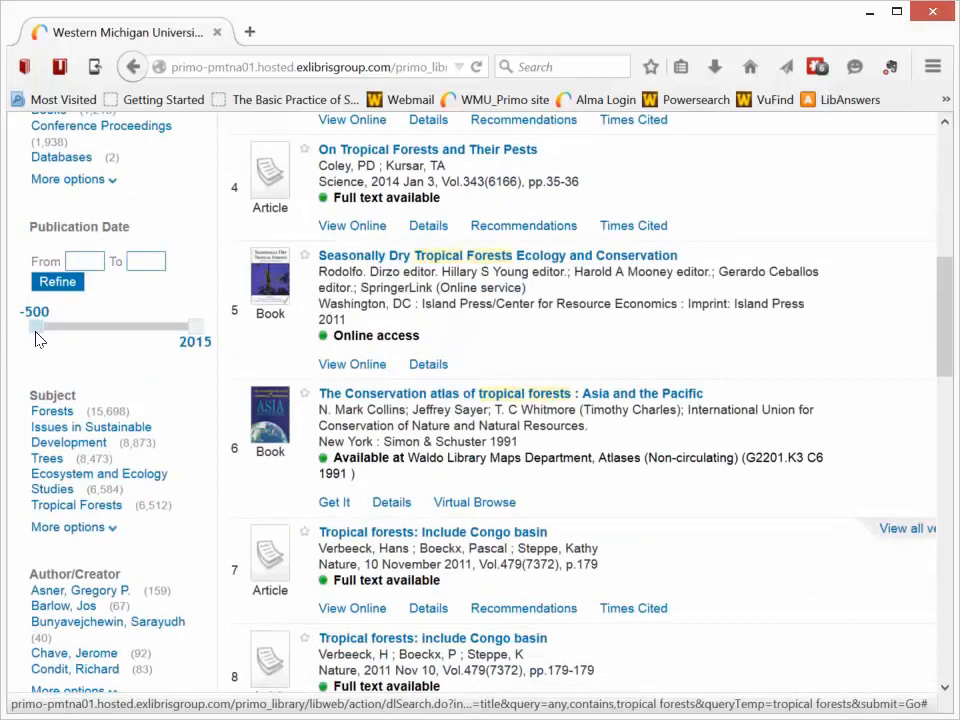
drag(36, 338, 201, 331)
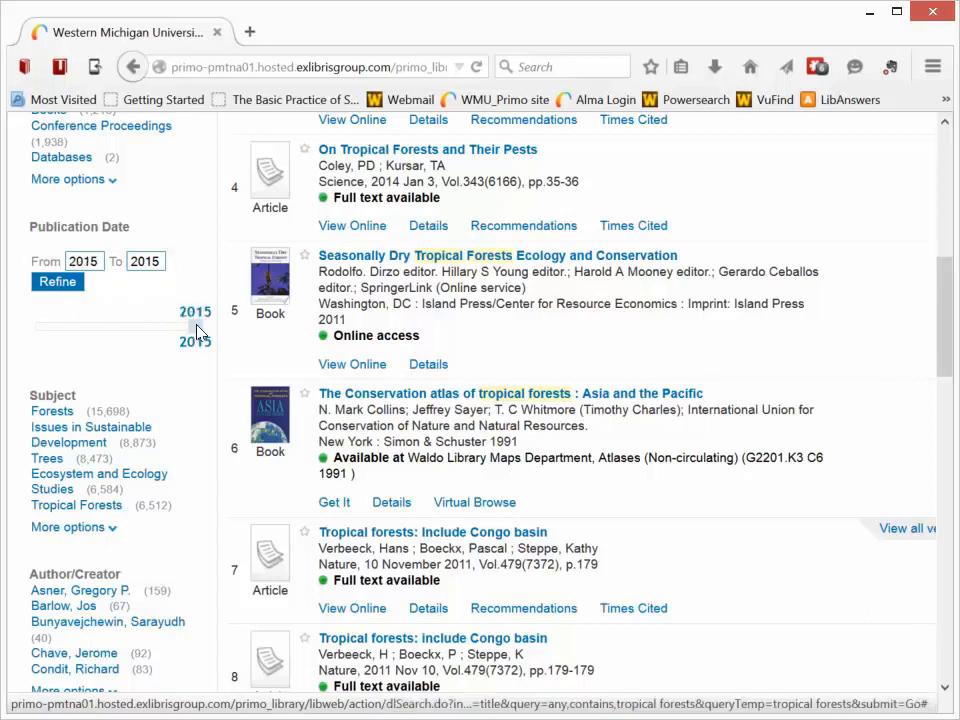
click(58, 281)
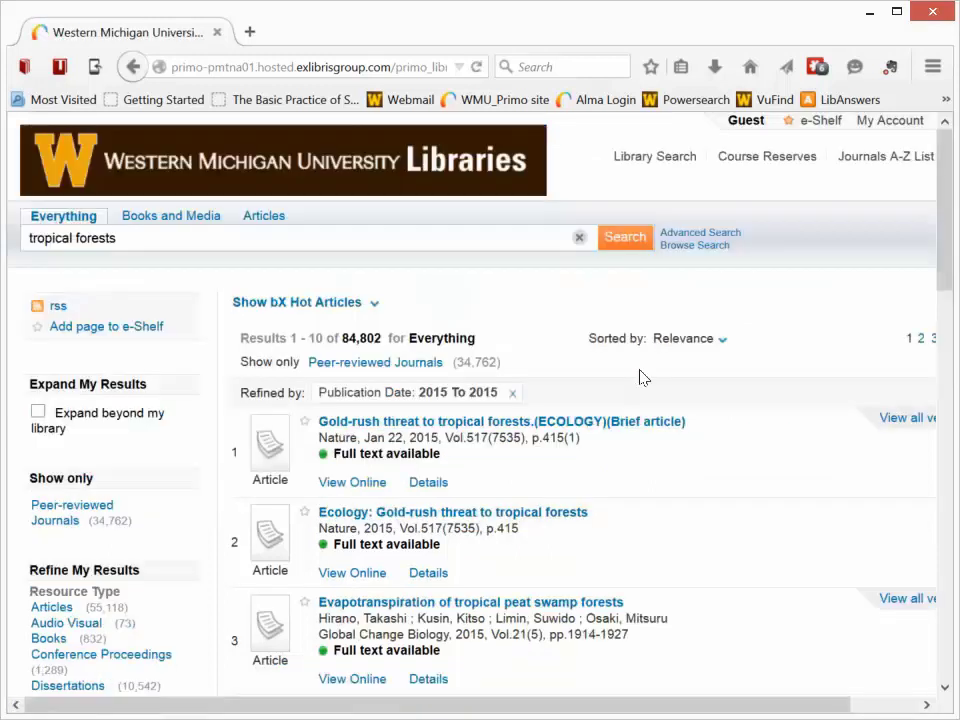
Step: Look through the refined results and the Subject, Author/Creator, Collection, Language and Journal Title facets
scroll(644, 403, down, 5)
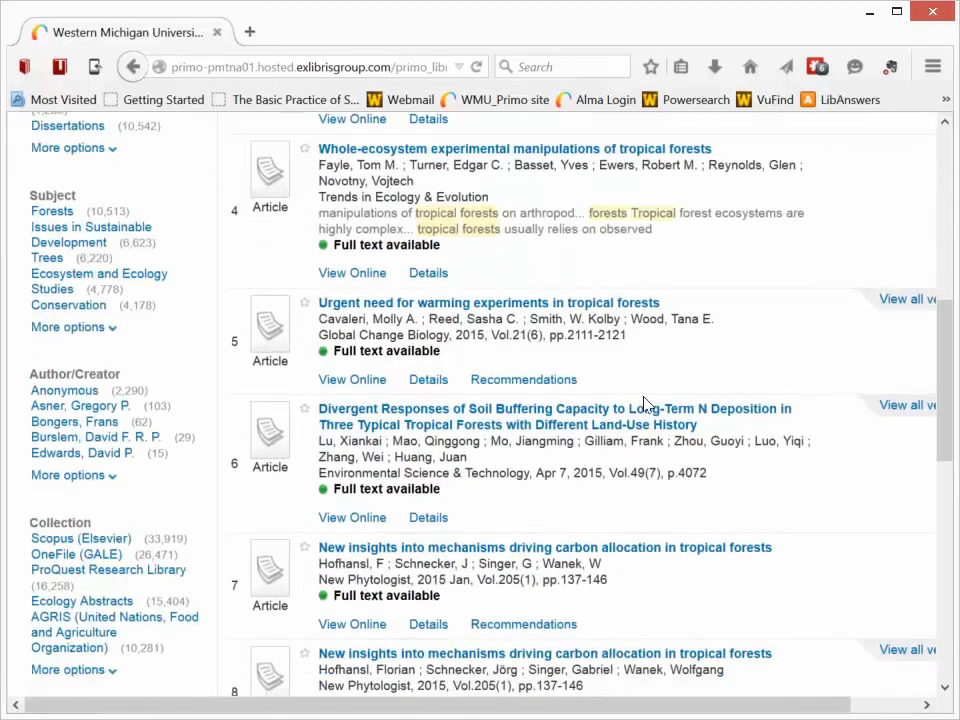
scroll(640, 404, up, 5)
scroll(150, 520, down, 2)
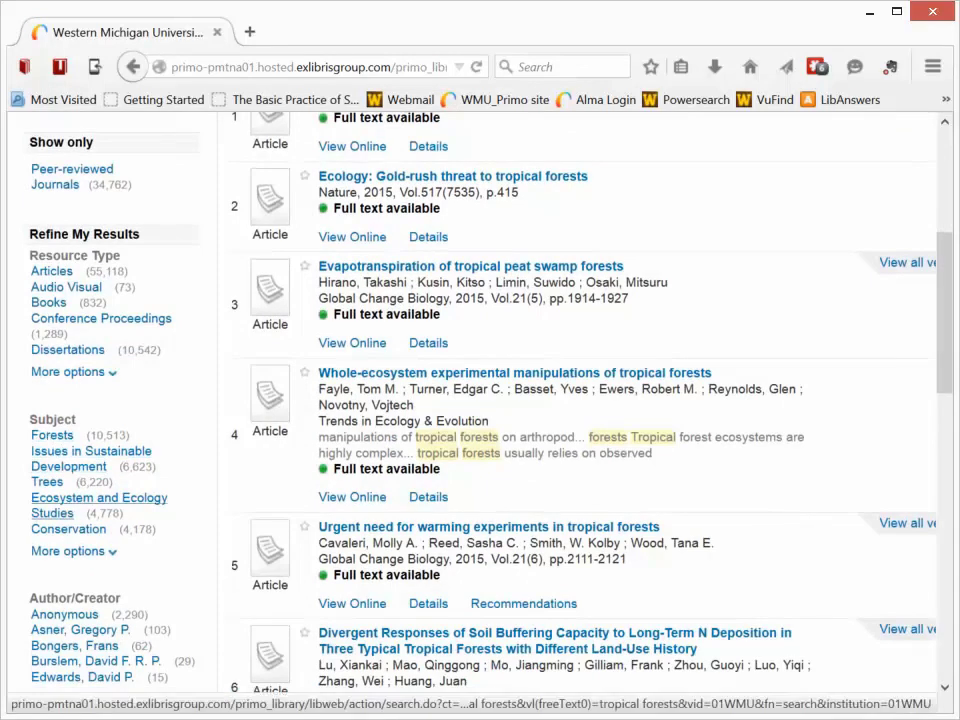
scroll(165, 550, down, 4)
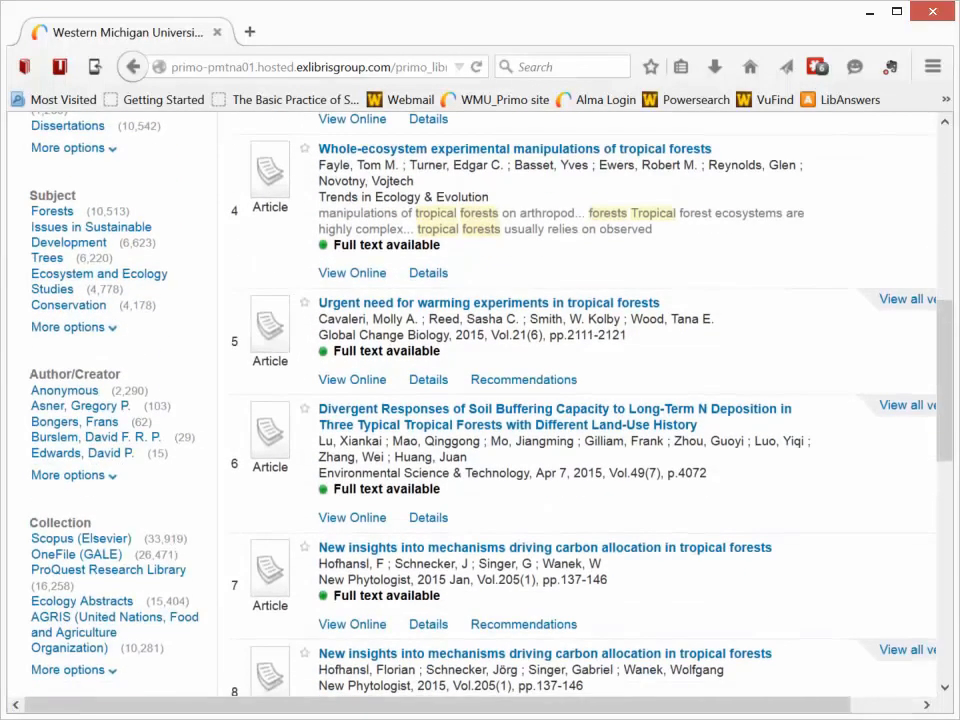
scroll(172, 530, down, 2)
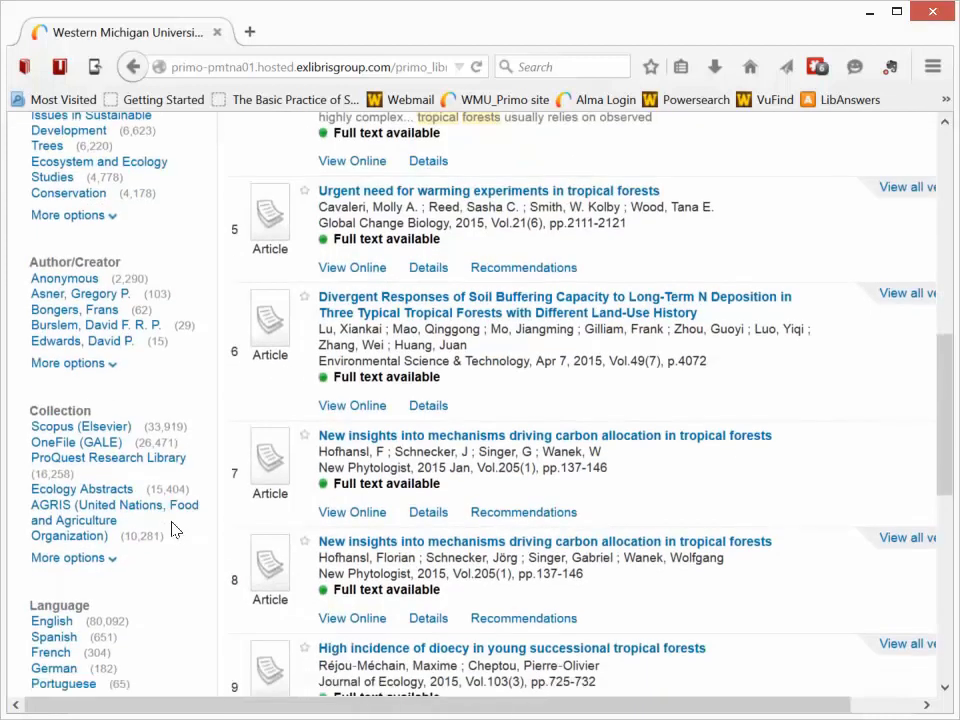
scroll(172, 532, down, 6)
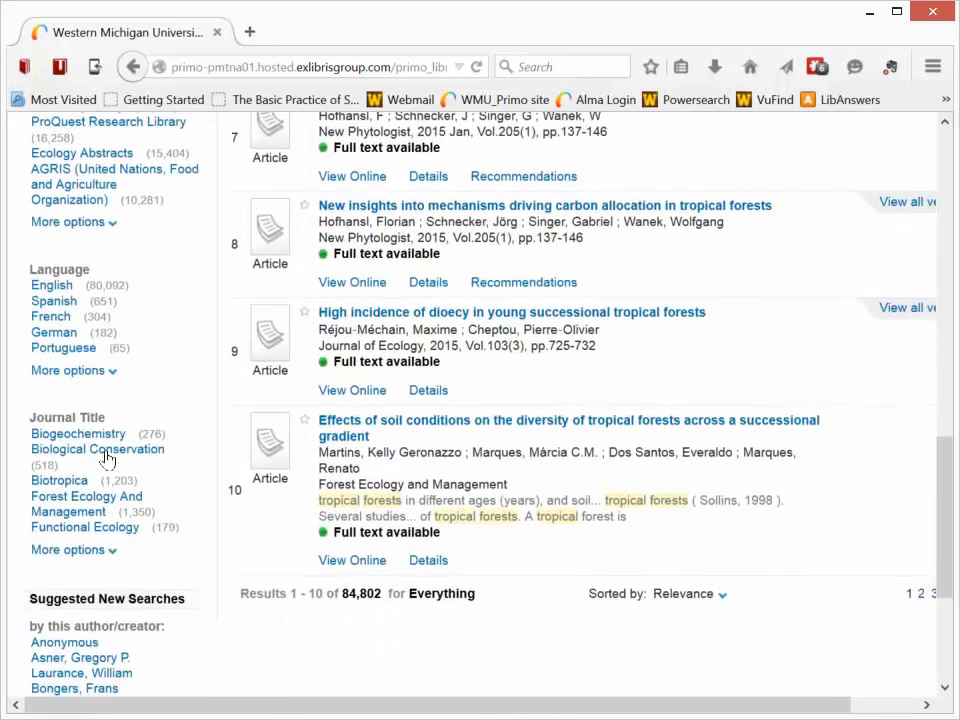
Step: Expand the results beyond the library's own holdings and look over the expanded list
scroll(172, 510, up, 6)
scroll(168, 510, up, 12)
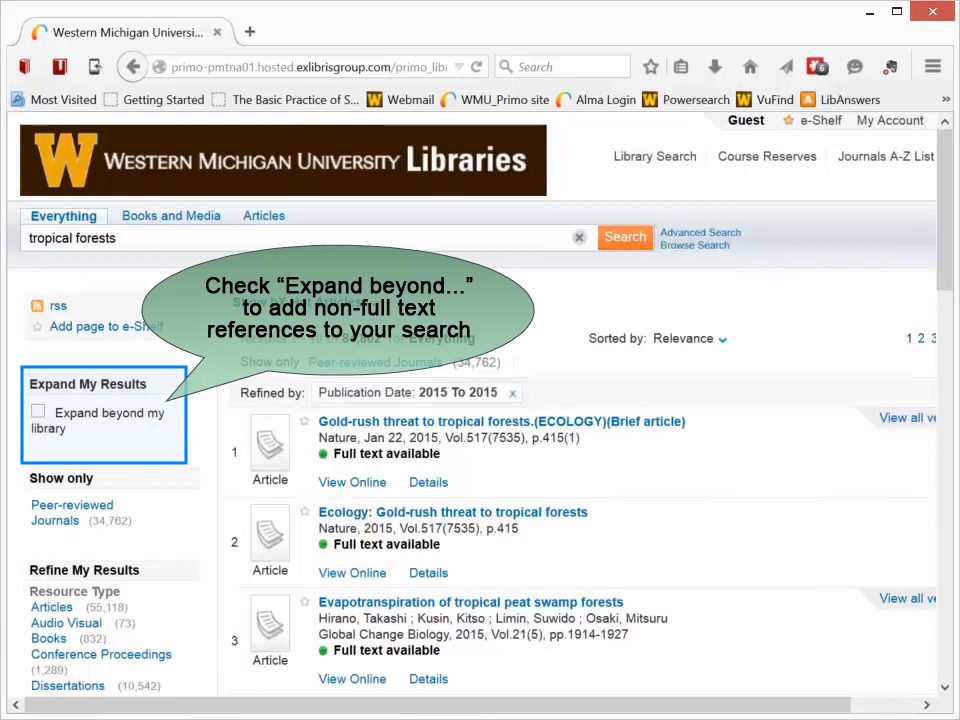
click(38, 411)
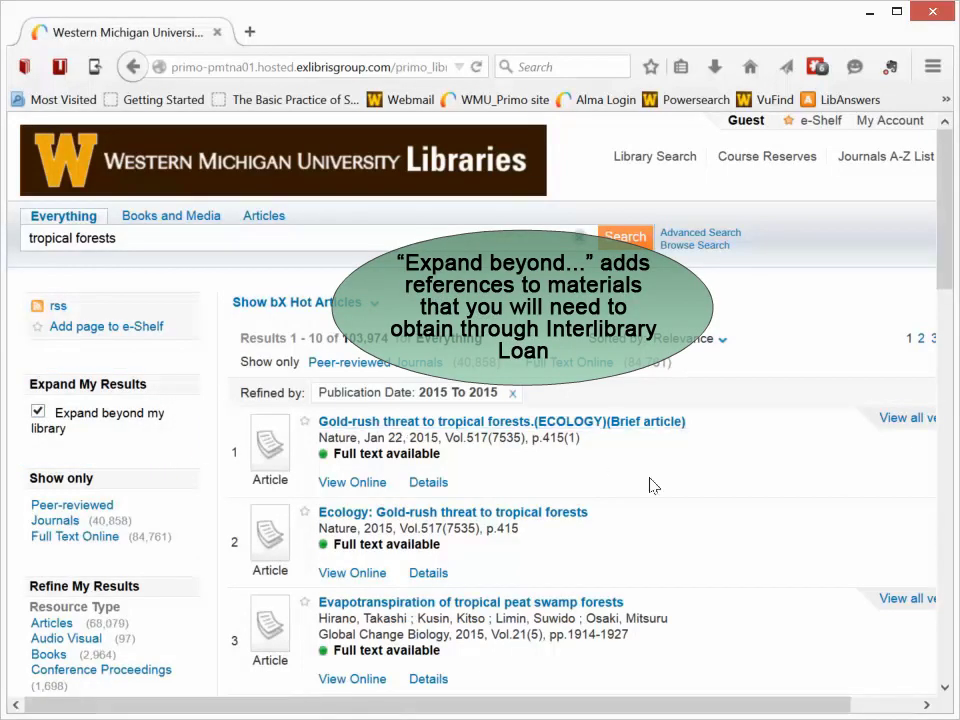
scroll(655, 486, down, 6)
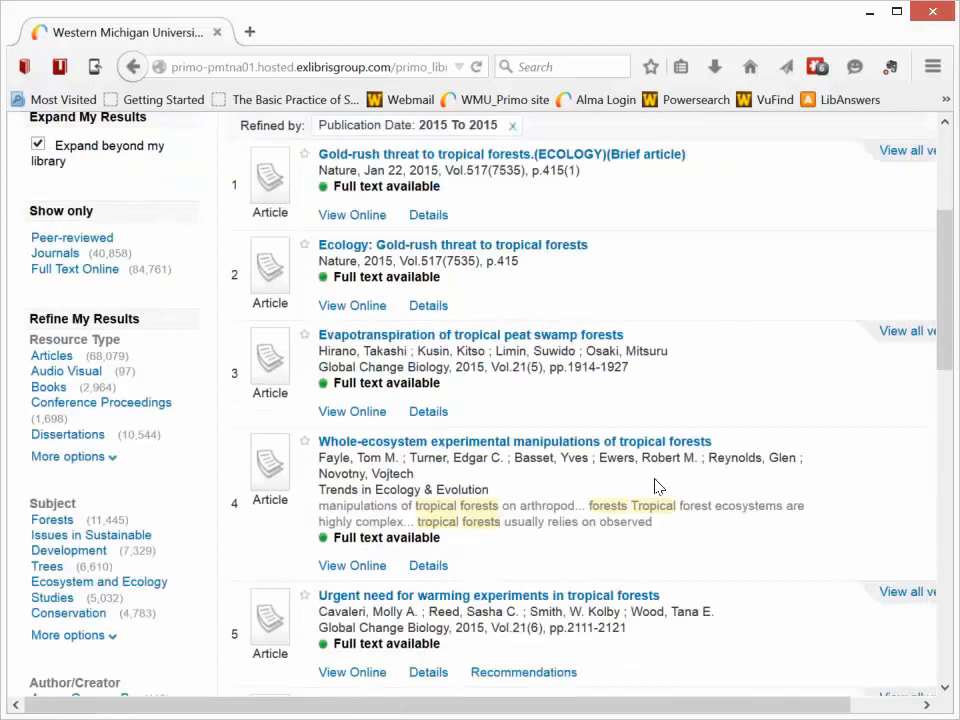
Step: Search everything for the title "Trees of life : saving tropical forests and their biological wealth"
scroll(655, 487, down, 2)
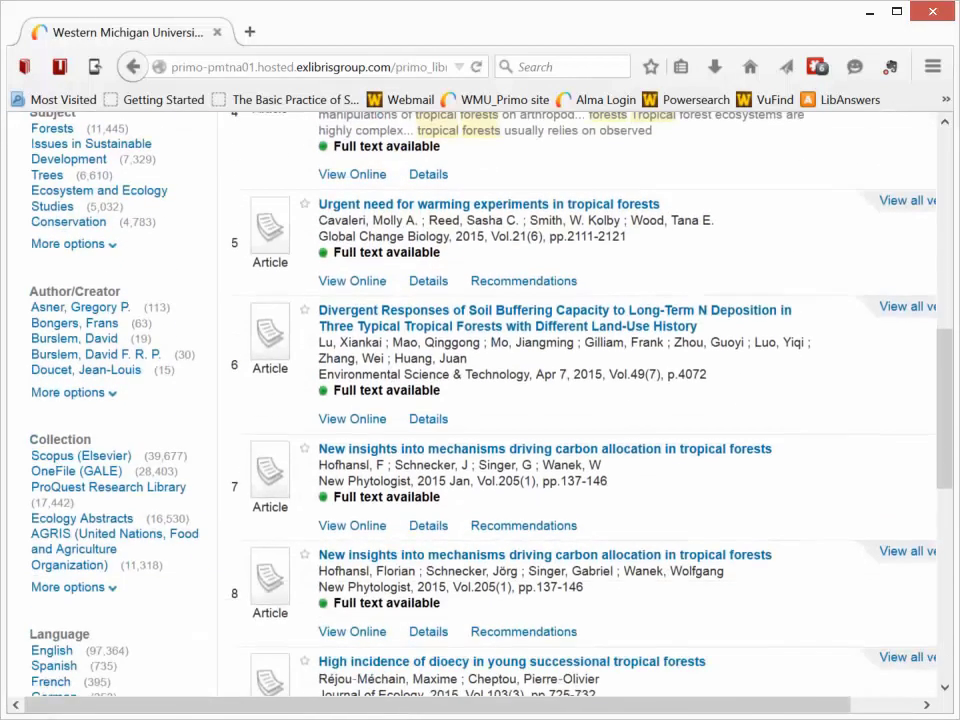
scroll(655, 487, up, 7)
scroll(655, 488, up, 1)
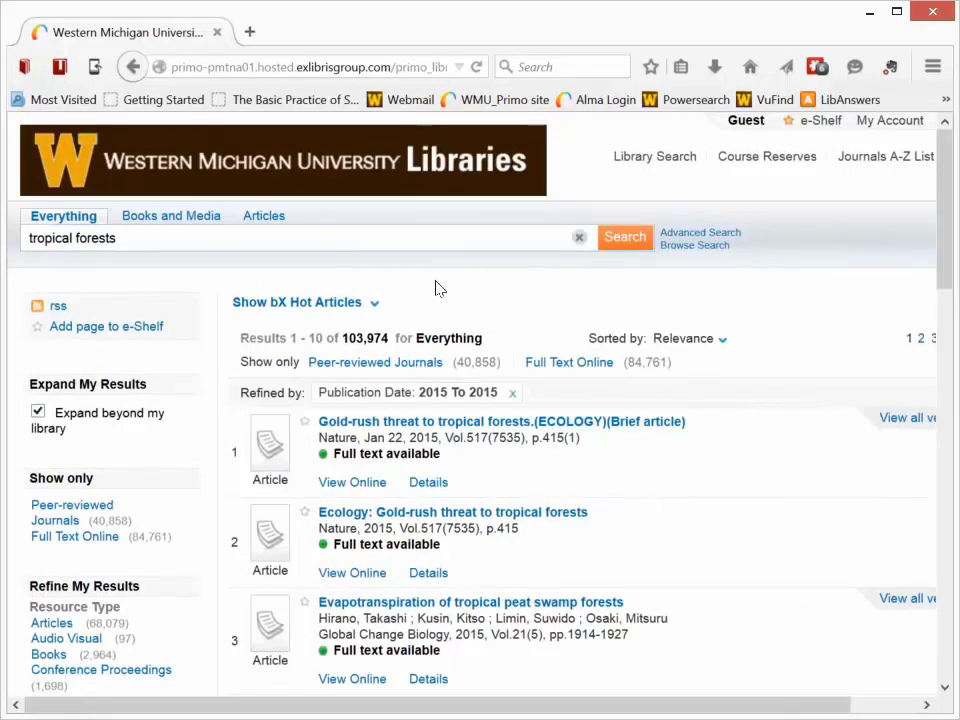
click(579, 238)
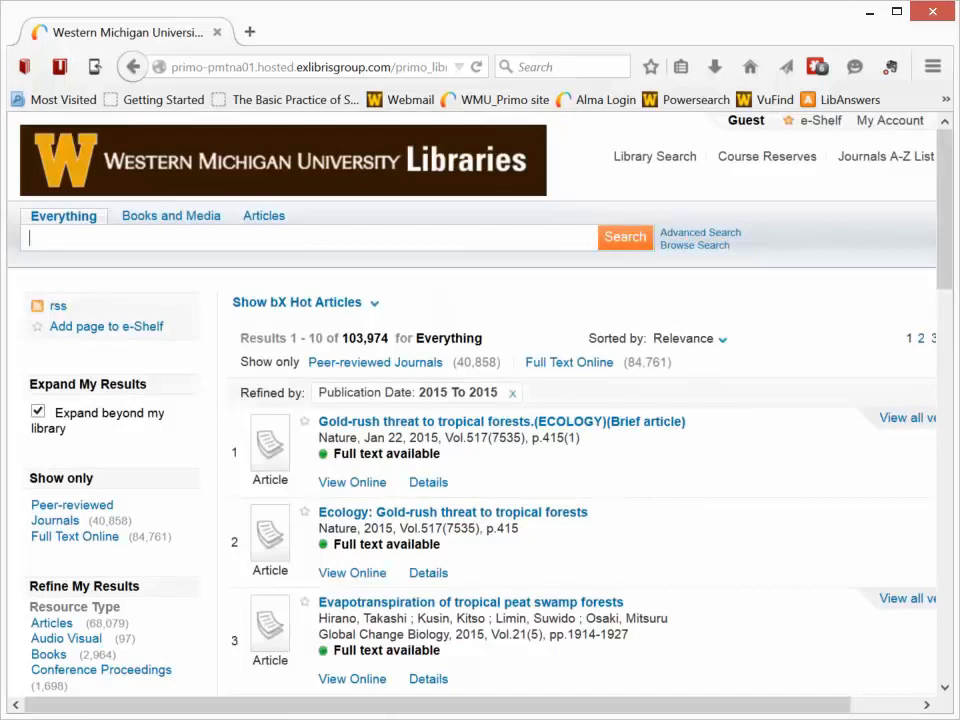
text(Trees of life : saving tropical forests and their biological wealth)
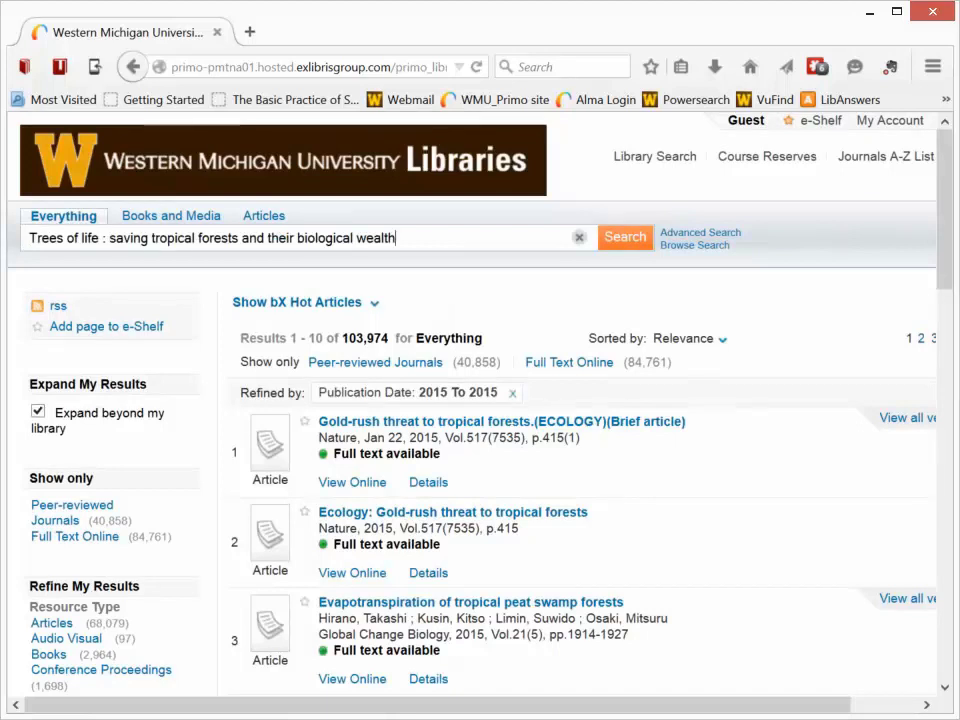
click(620, 240)
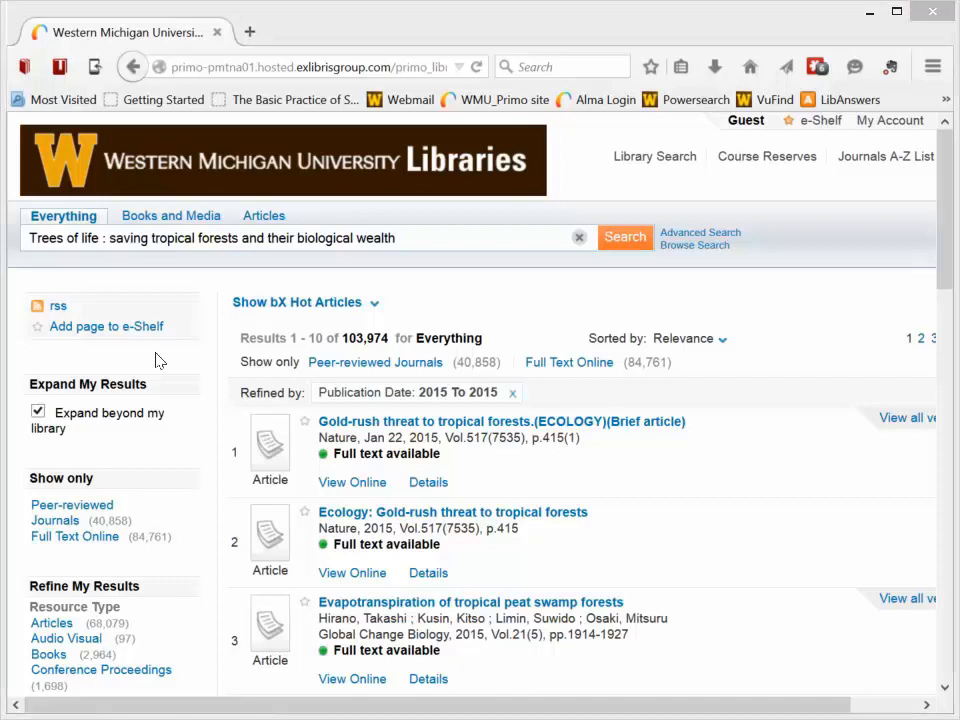
Step: Search for the title "Atlantic rainforest's jaguars in decline" and check the first article's online full-text access options
triple_click(418, 228)
text(Atlantic rainforest's jaguars in decline)
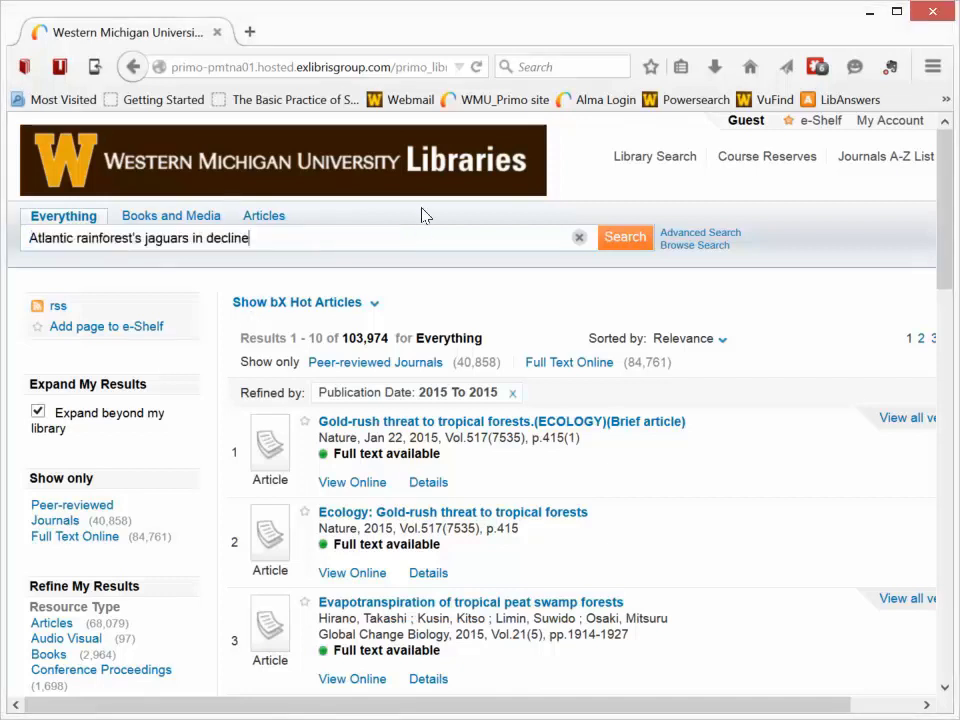
click(613, 246)
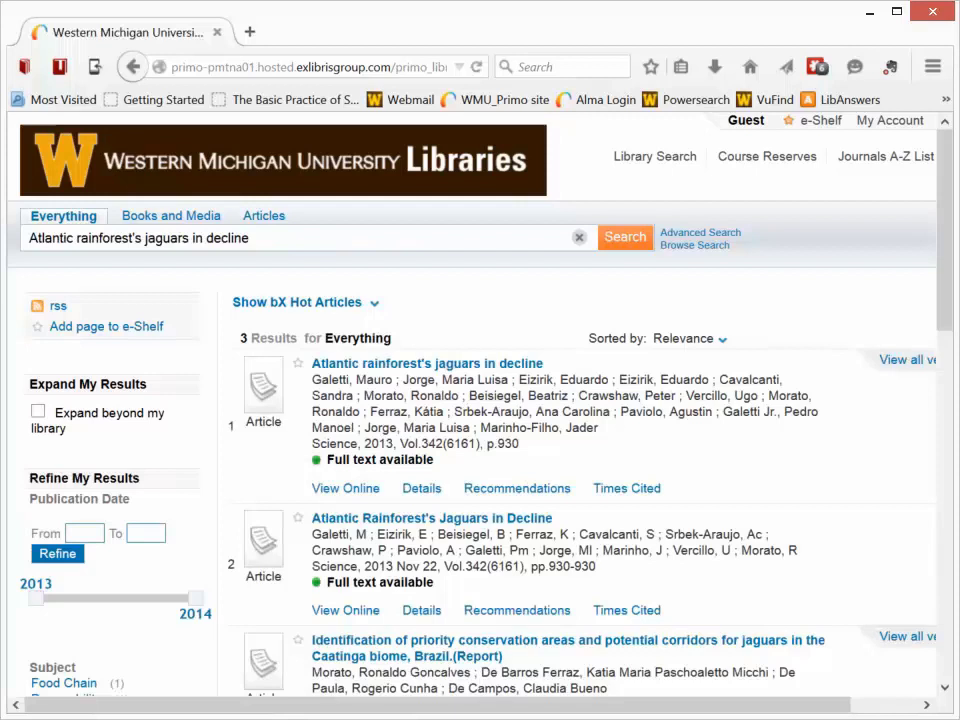
click(360, 492)
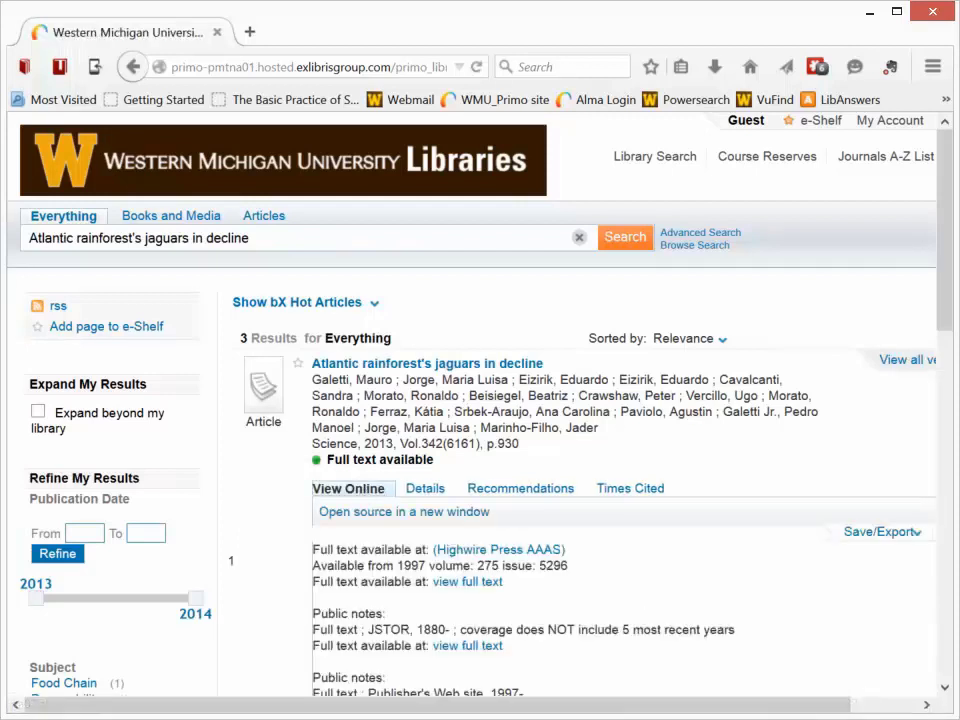
click(381, 489)
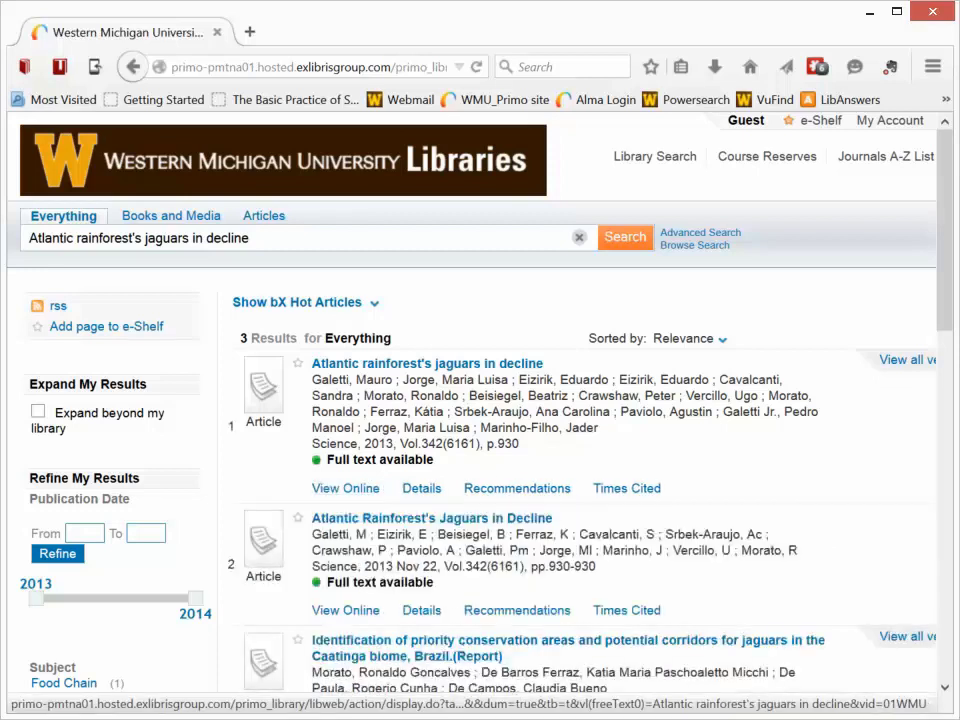
Step: Add all three articles in the "Atlantic rainforest's jaguars in decline" results to the e-Shelf
click(296, 374)
click(297, 518)
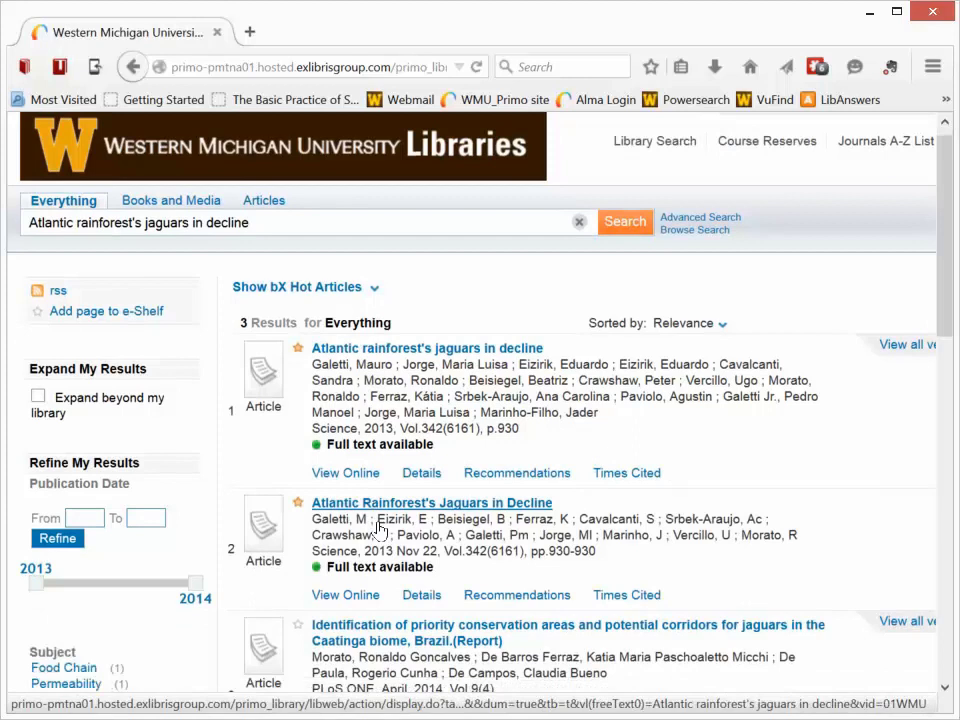
scroll(378, 528, down, 2)
click(297, 527)
scroll(364, 527, down, 3)
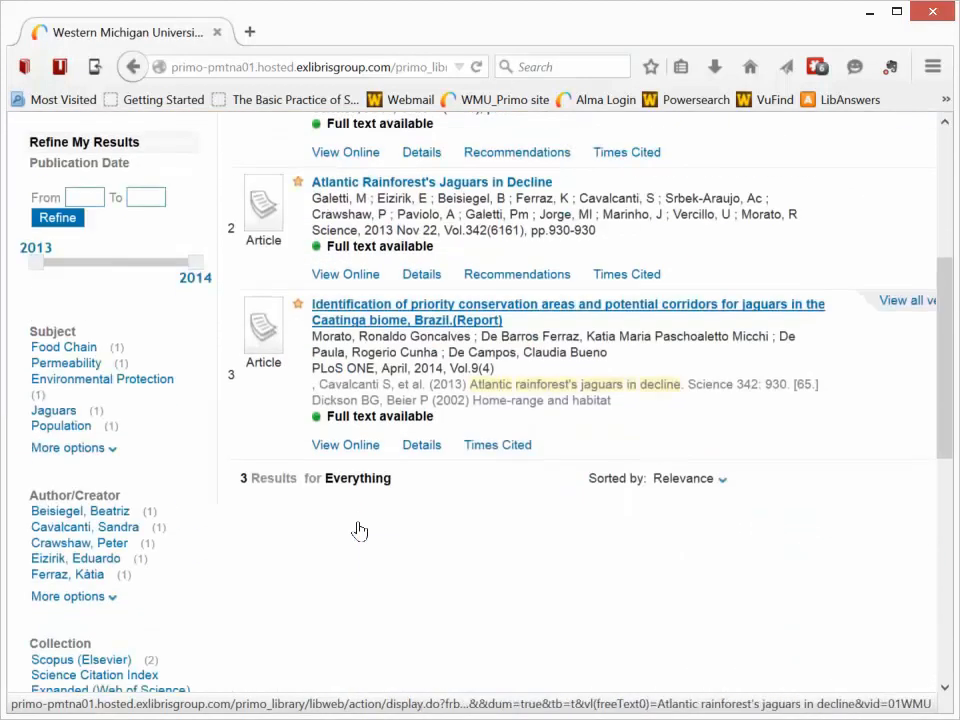
scroll(360, 530, up, 5)
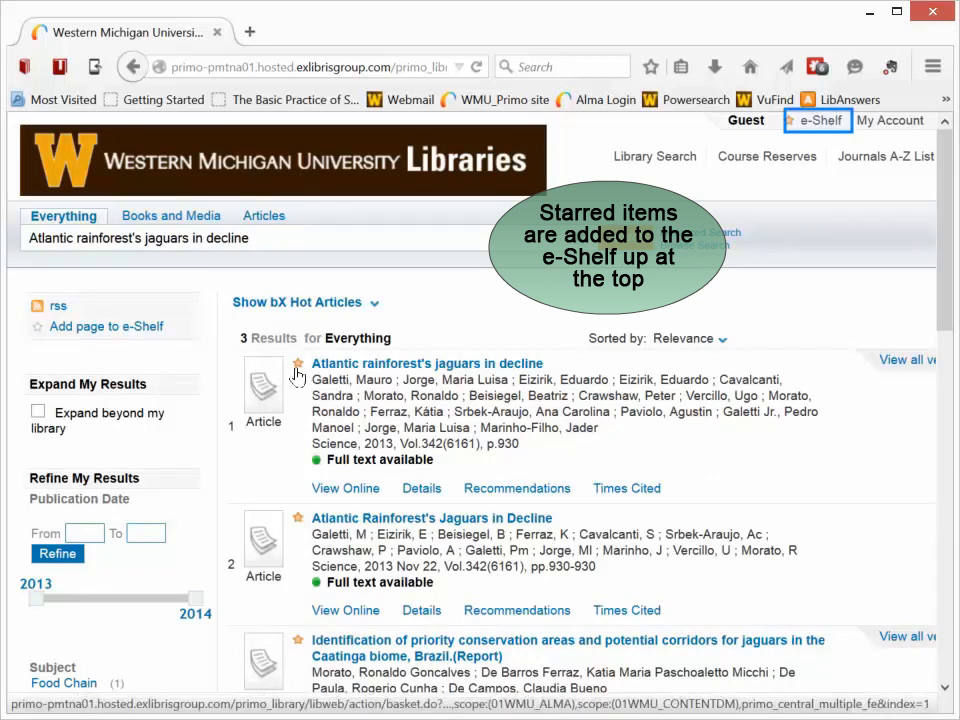
Step: Select all three articles stored in the e-Shelf basket and push them to Export RIS
click(818, 121)
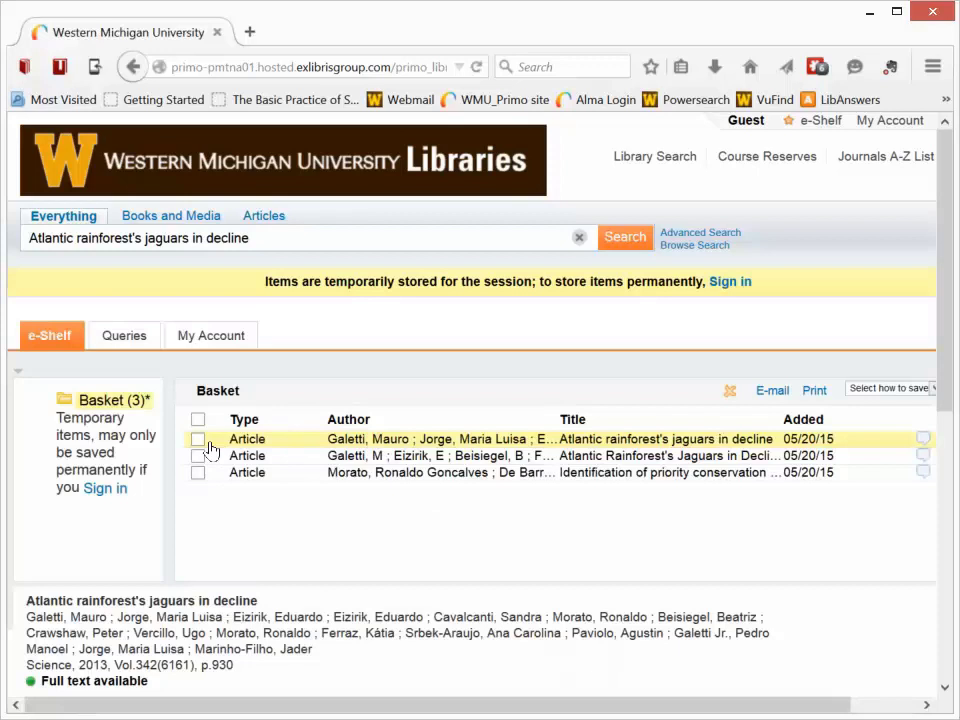
click(198, 473)
click(197, 456)
click(197, 439)
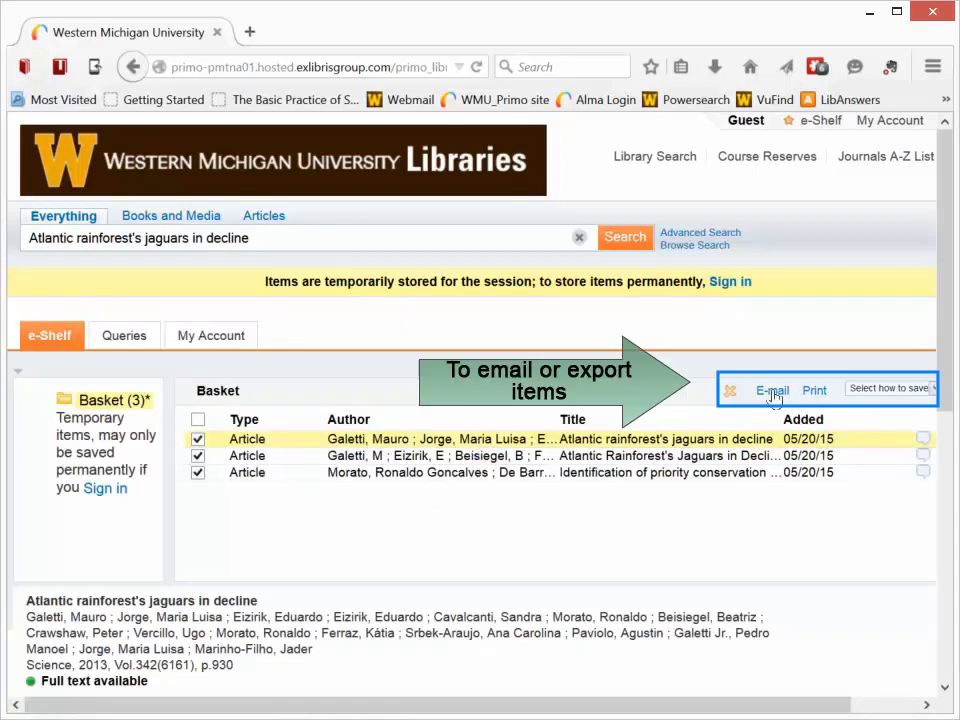
click(909, 392)
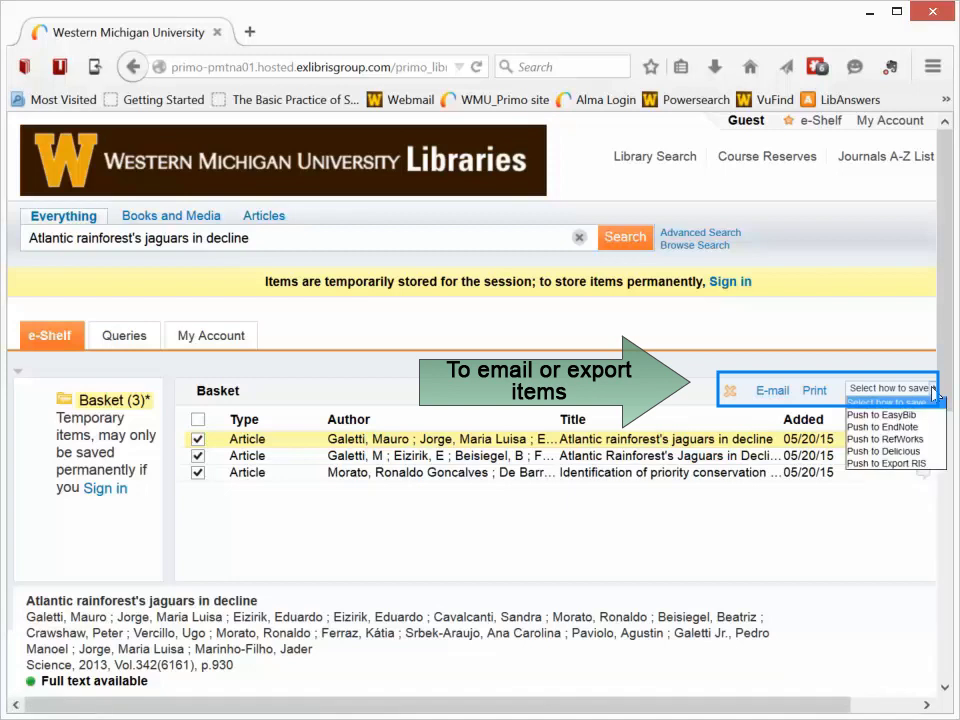
click(914, 464)
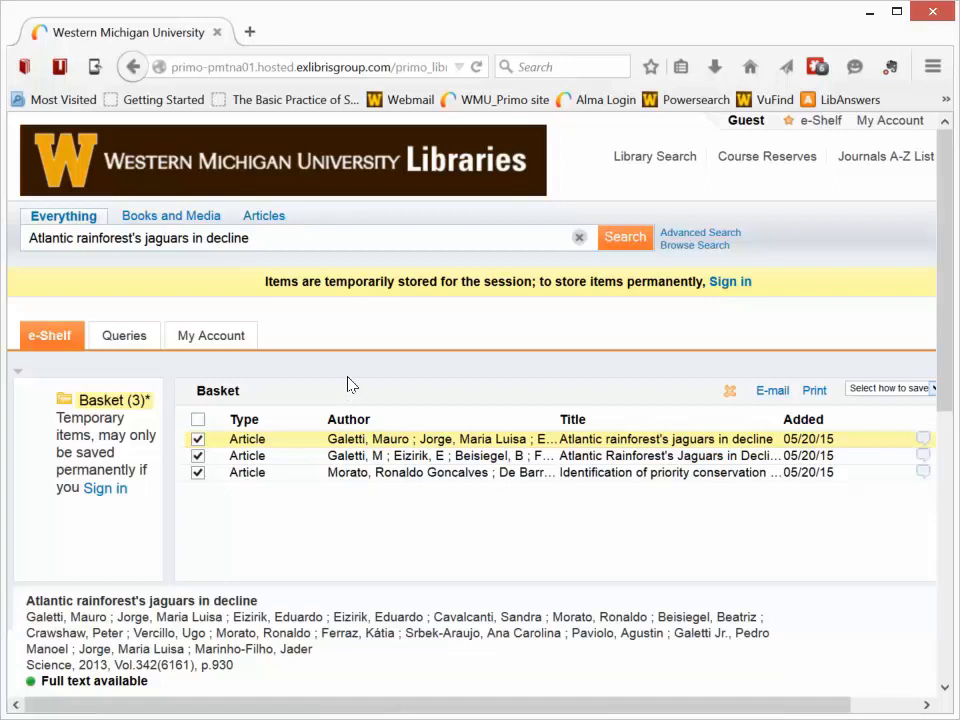
Step: Rerun the jaguars search and display the Save/Export options in the second article's details
click(626, 250)
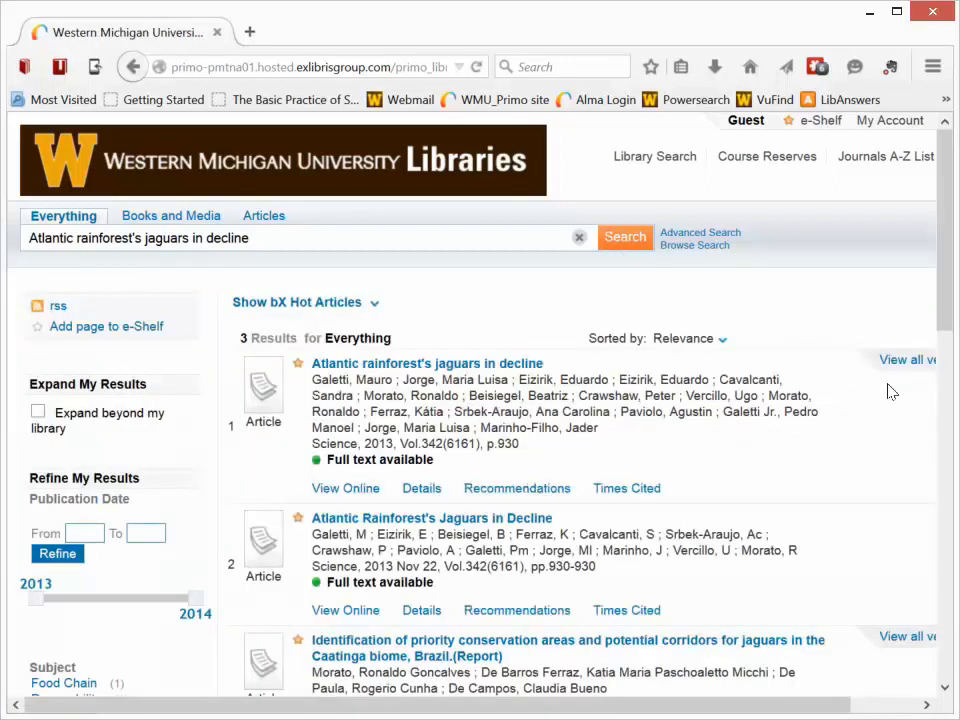
drag(778, 709, 855, 709)
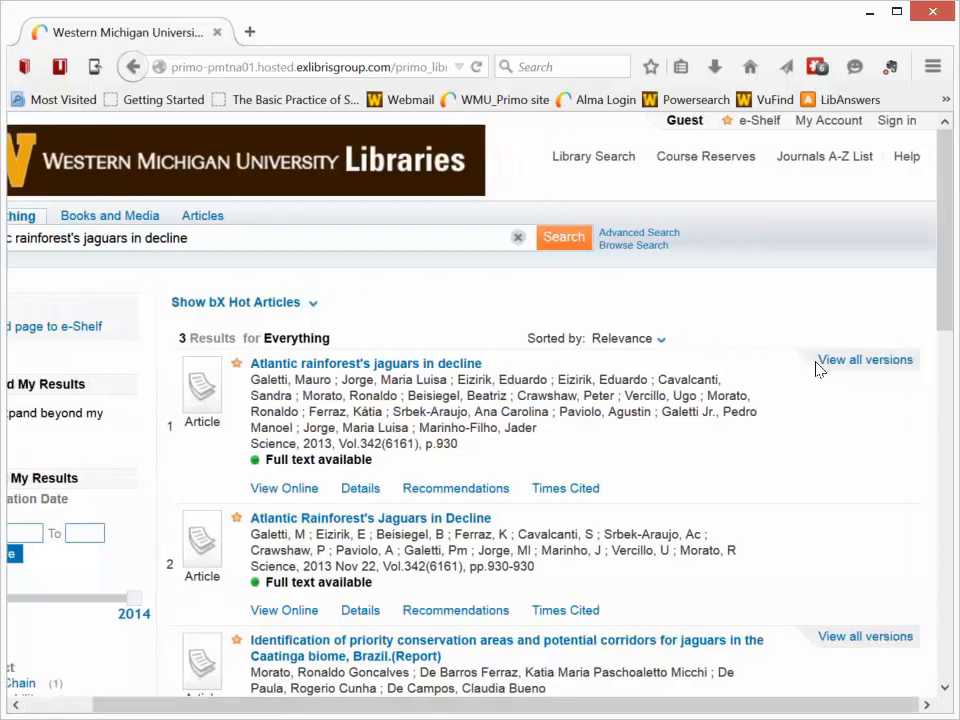
scroll(812, 566, down, 2)
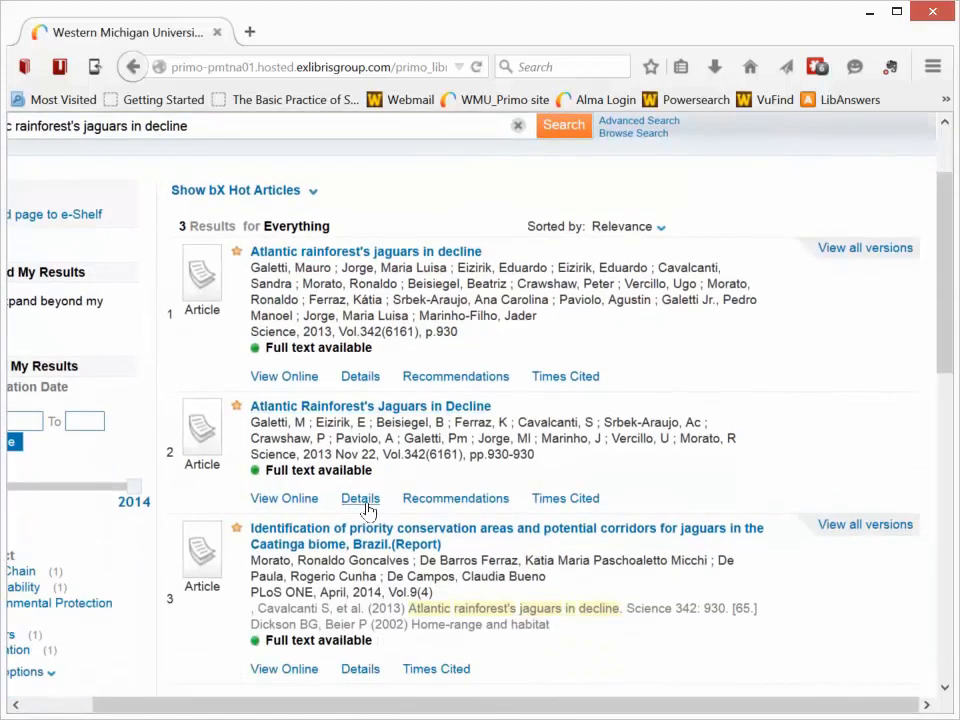
click(369, 500)
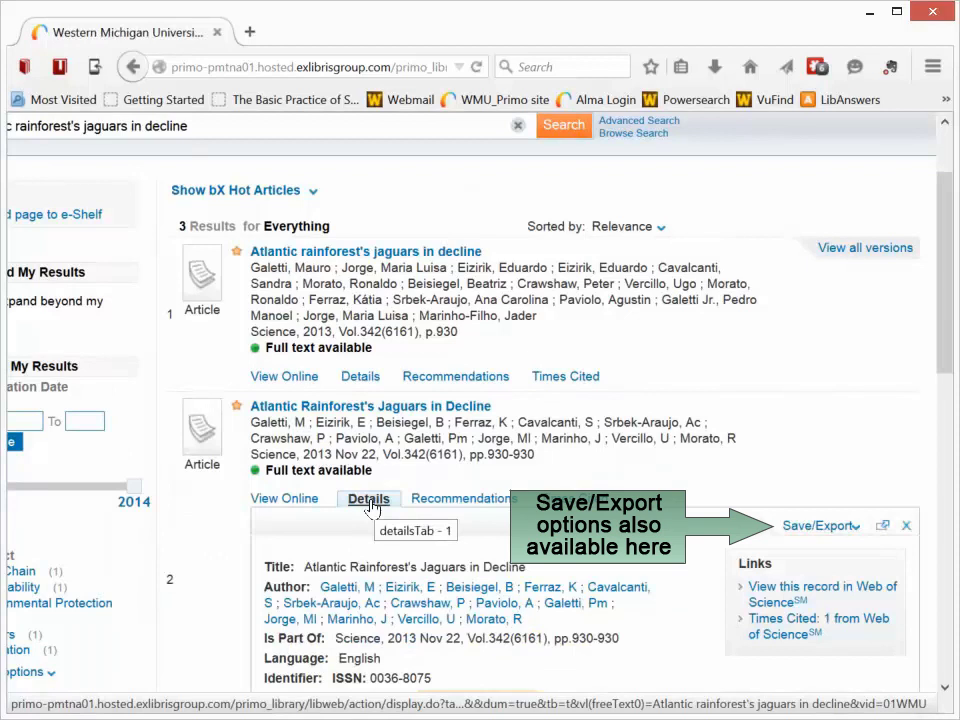
click(850, 528)
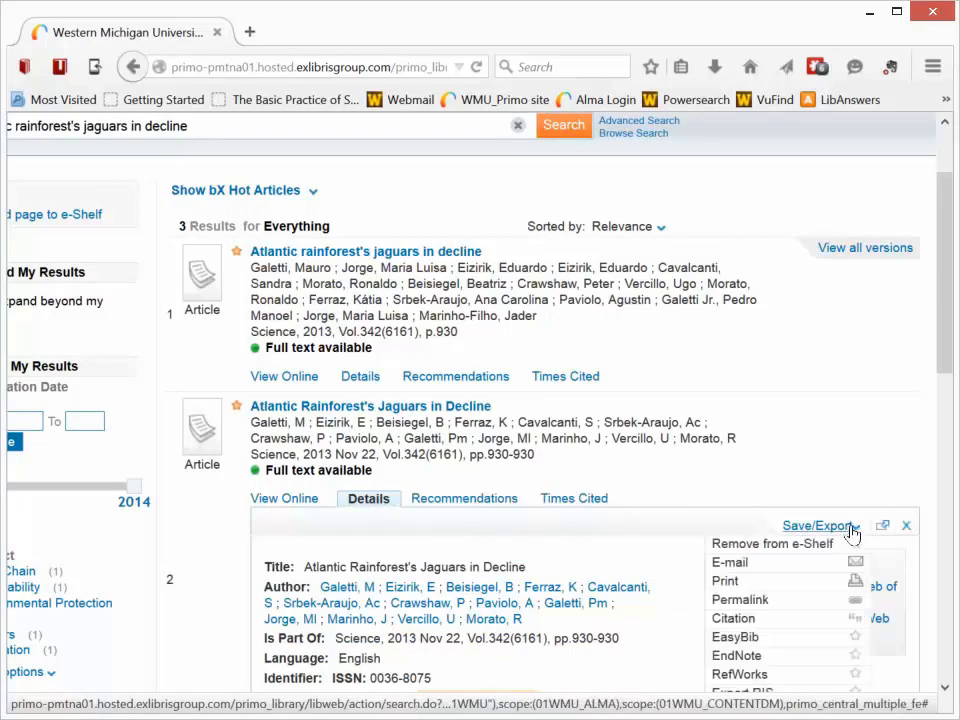
scroll(832, 555, down, 2)
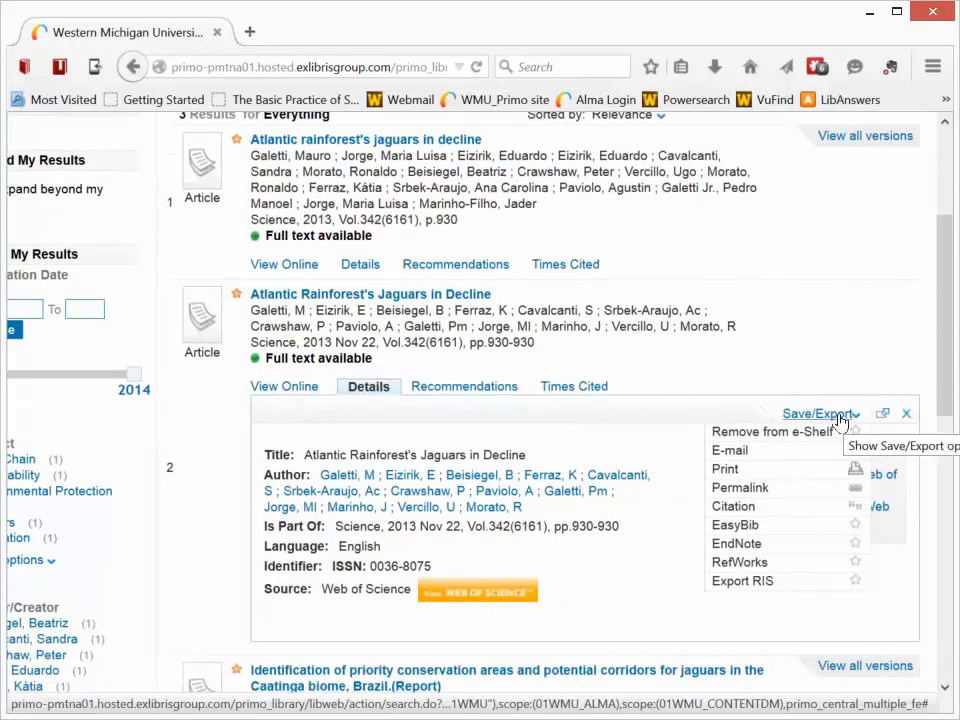